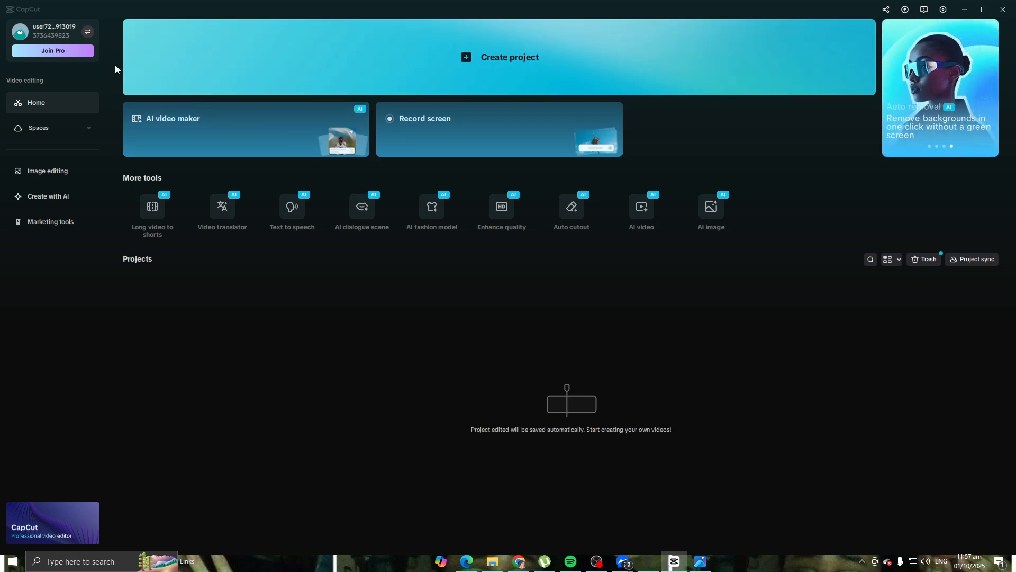
Review the plans offered for the Pro subscription and close the offer.
left_click(75, 53)
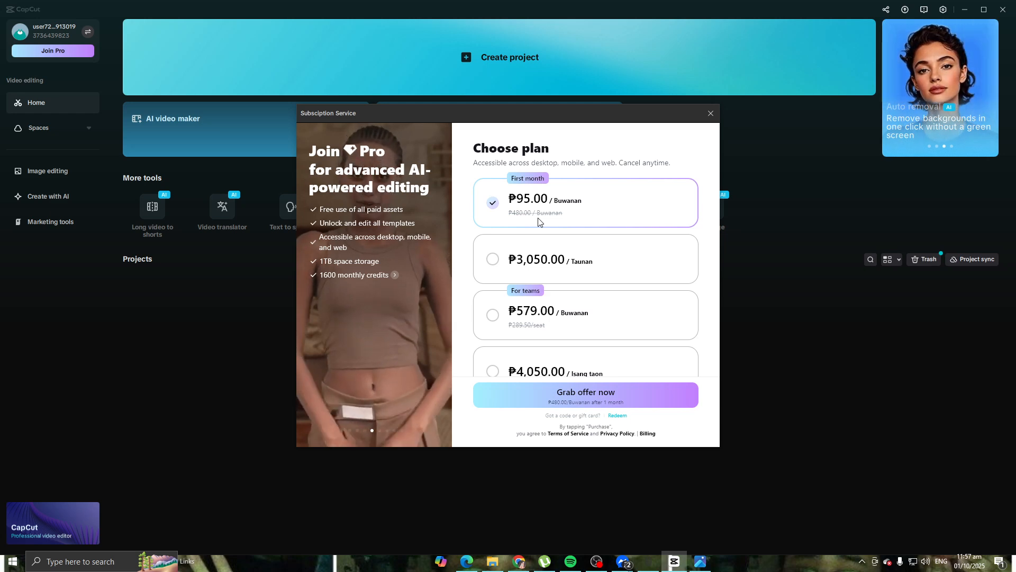
left_click(711, 113)
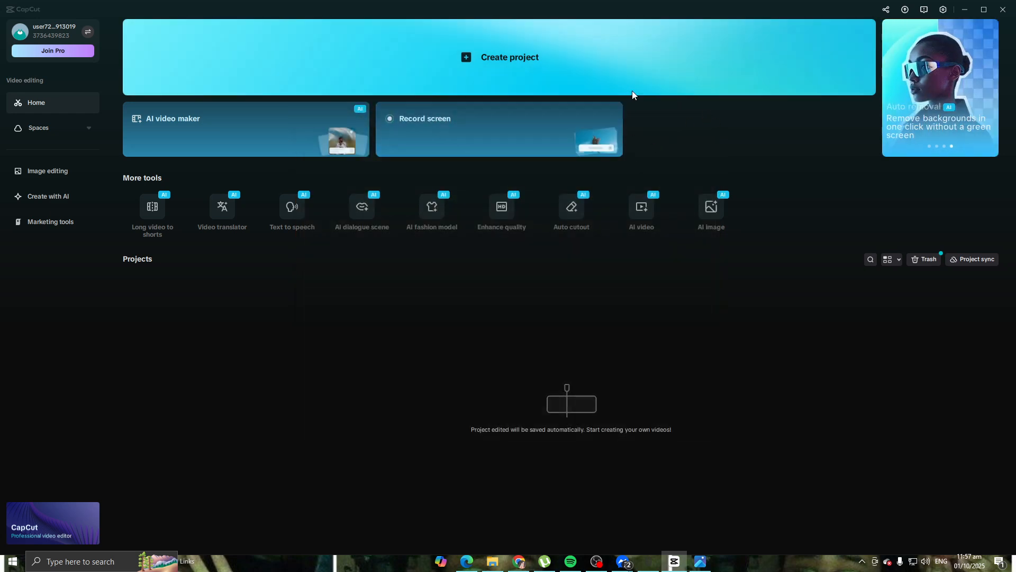
Create a new video project and dismiss the tip about reordering layers.
left_click(639, 69)
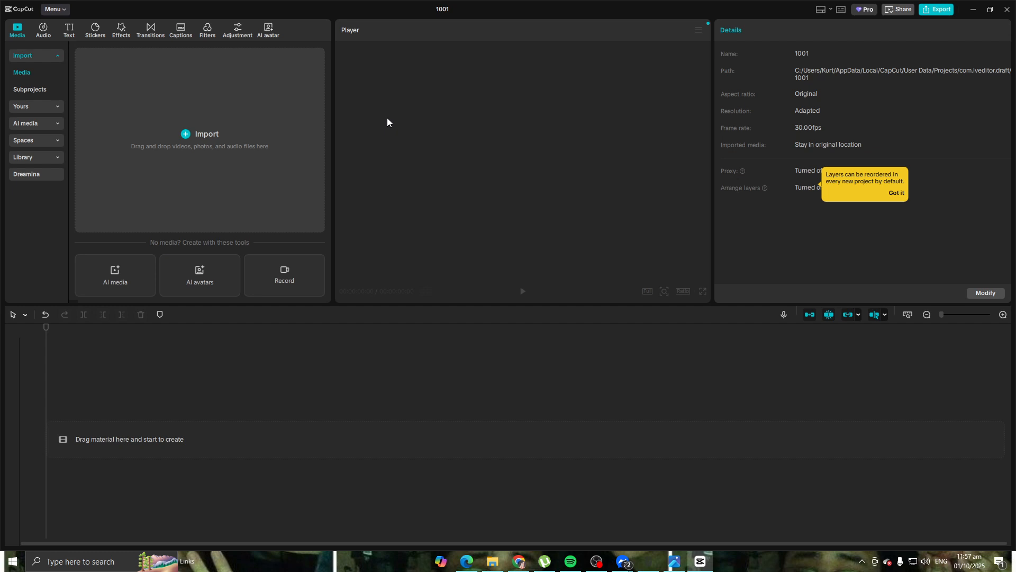
left_click(900, 195)
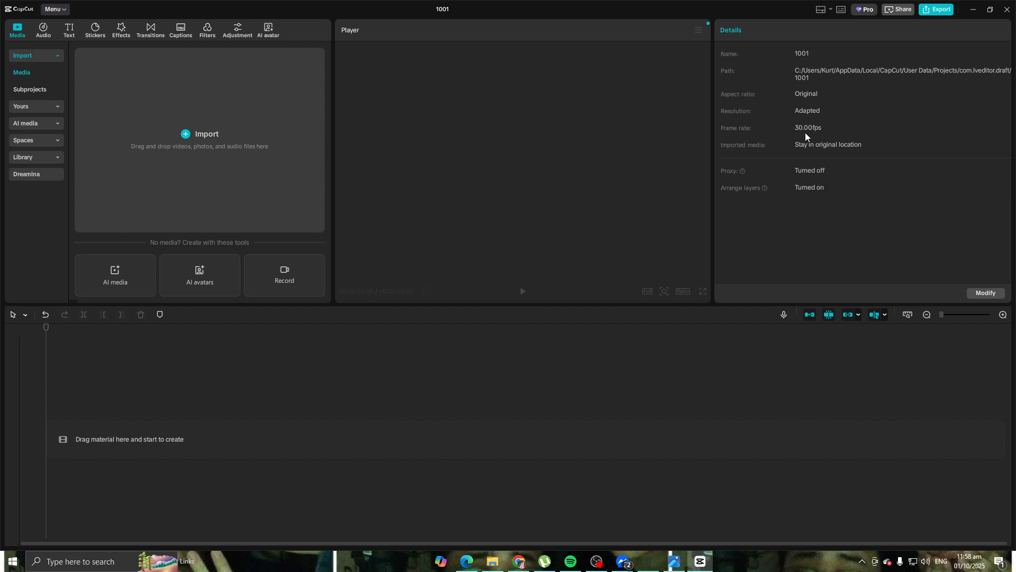
Import the video file 1.mp4 from File Explorer and place it at the start of the timeline.
left_click(927, 11)
left_click(547, 321)
left_click(492, 561)
left_click_drag(159, 314, 783, 419)
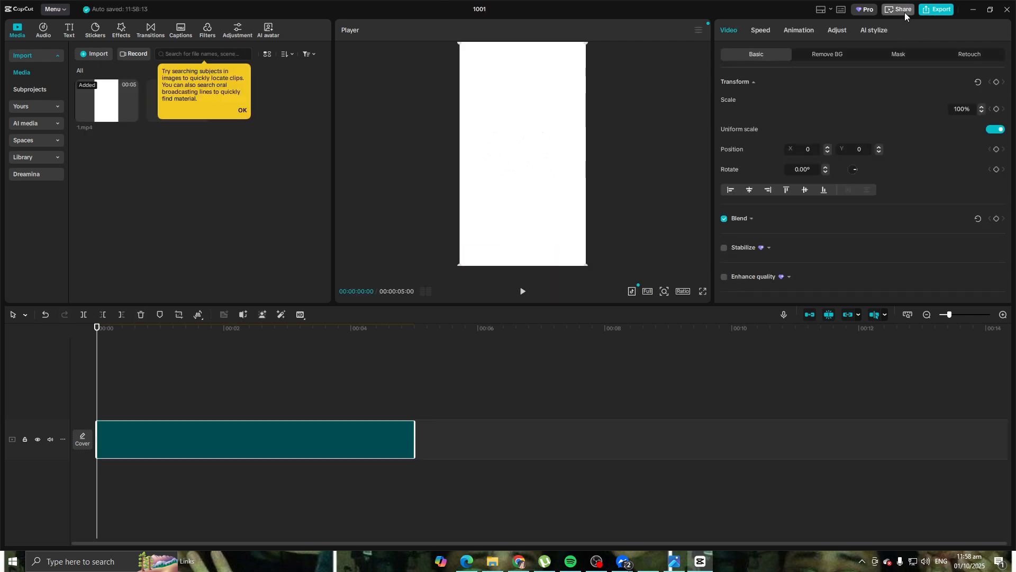
Try a 60fps frame rate and 8K resolution in the export settings, and cancel the export.
left_click(927, 11)
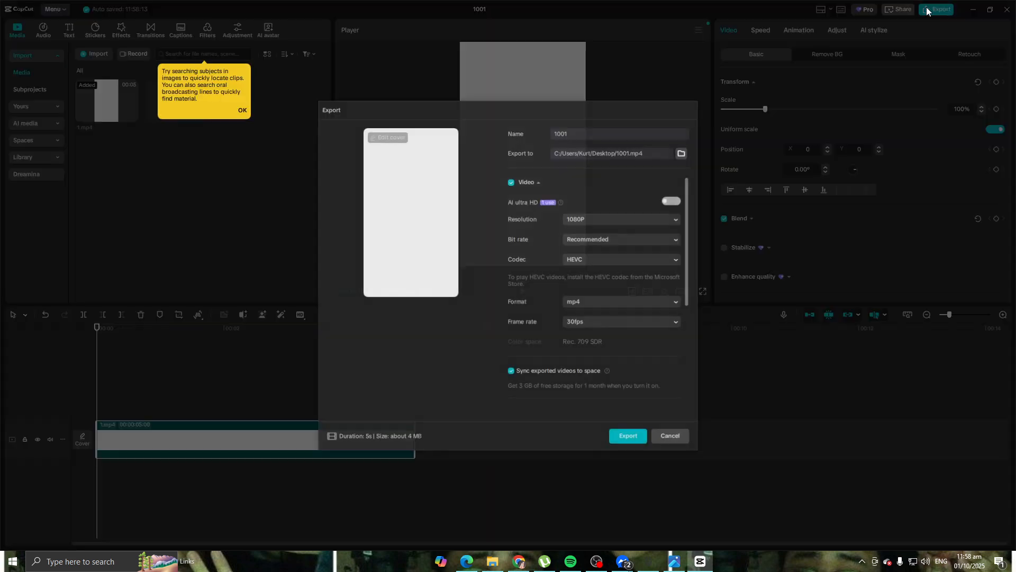
left_click(614, 326)
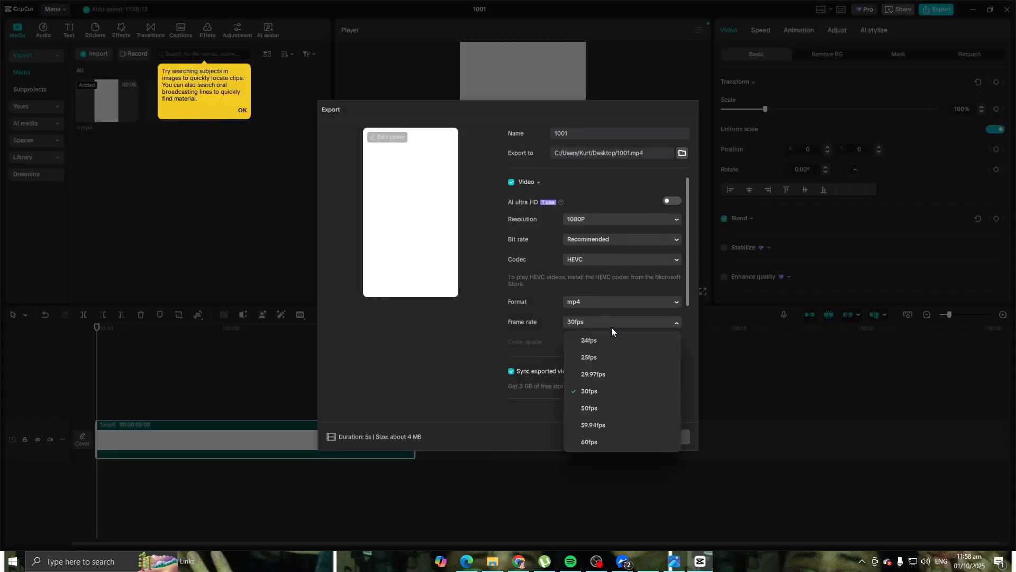
left_click(603, 442)
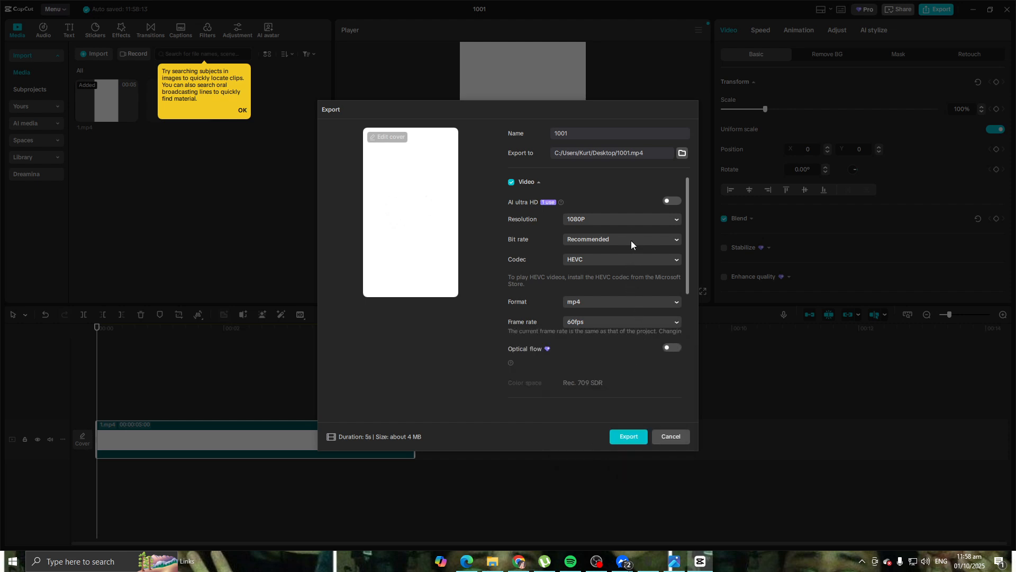
left_click(631, 218)
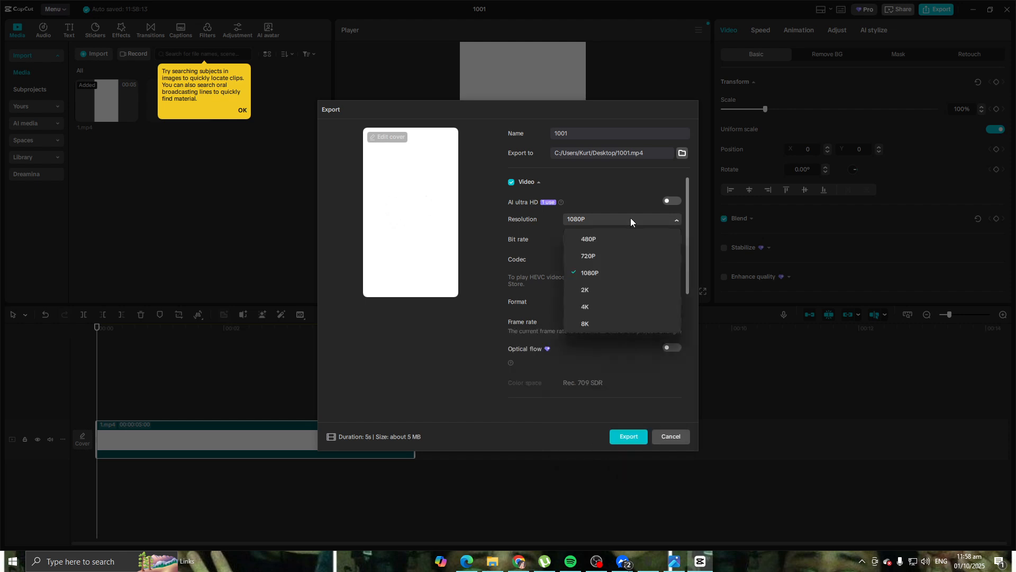
left_click(609, 327)
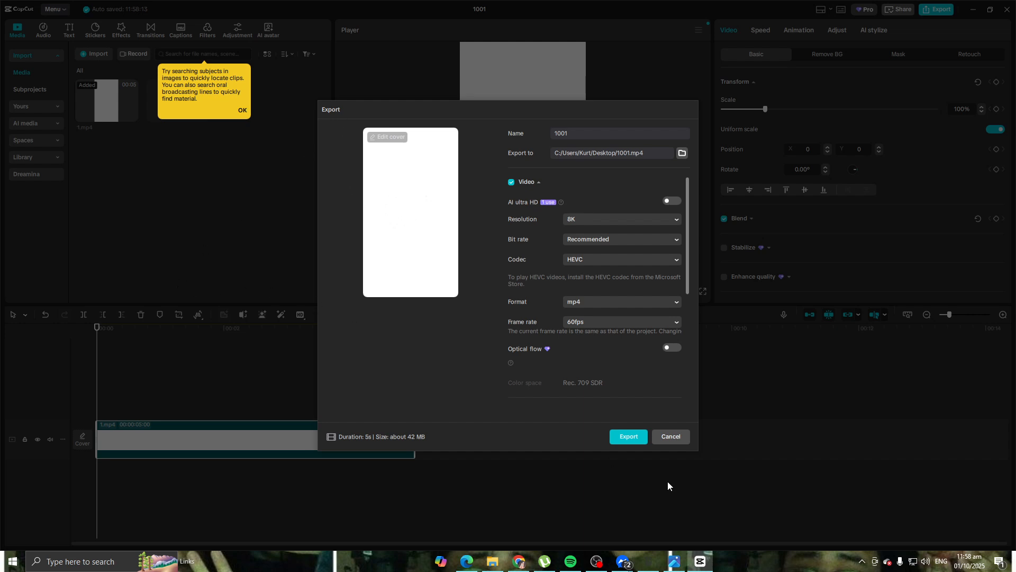
left_click(662, 437)
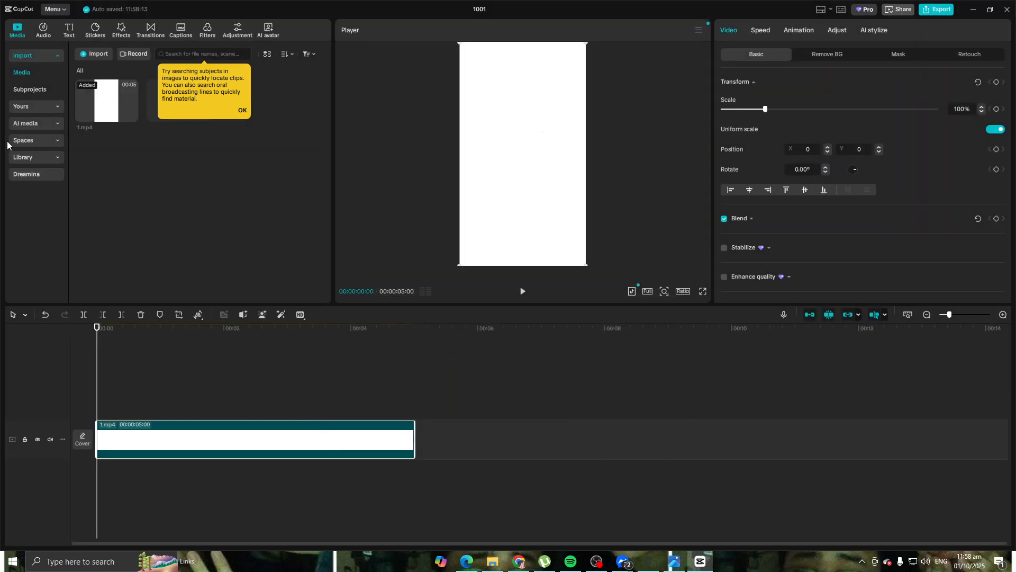
Dismiss the media search tip and look through the Import, Yours, AI media and Spaces media sources.
left_click(241, 113)
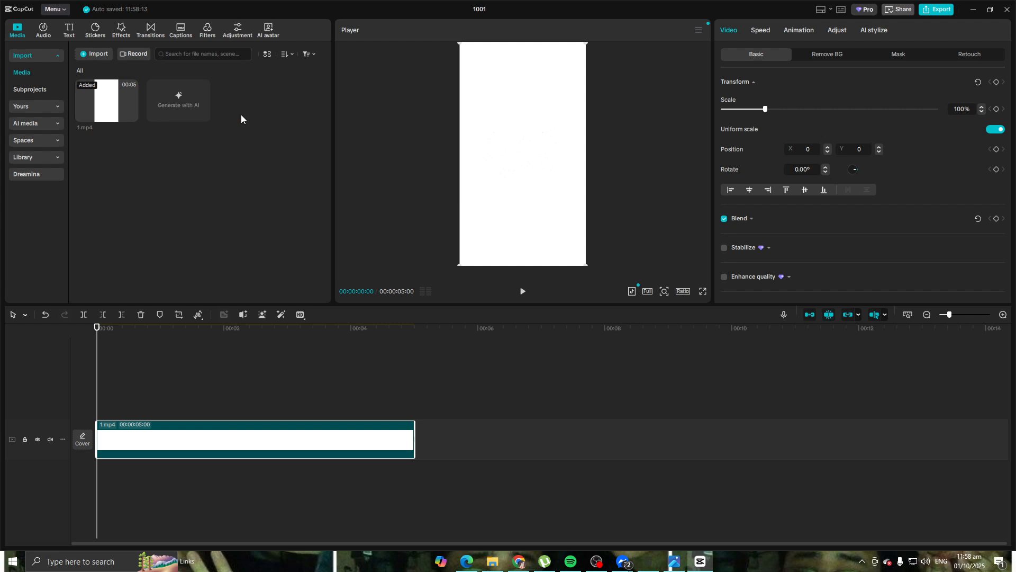
left_click(58, 56)
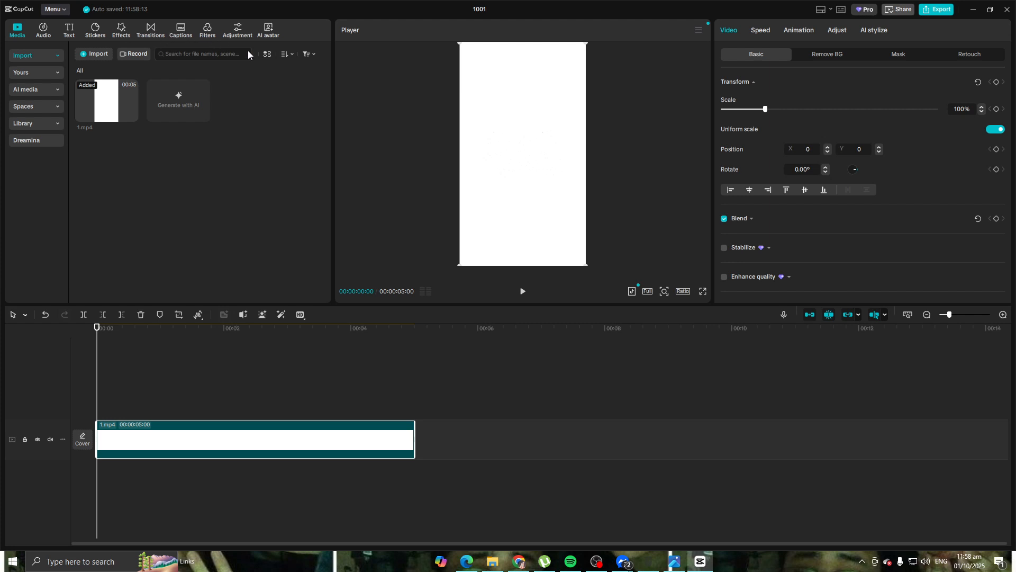
left_click(45, 57)
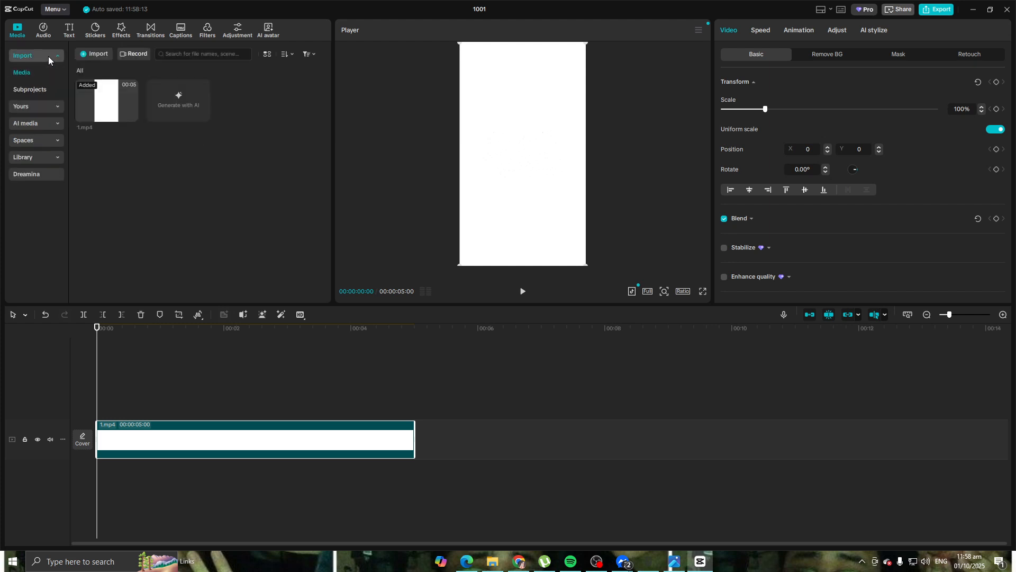
left_click(49, 91)
left_click(52, 110)
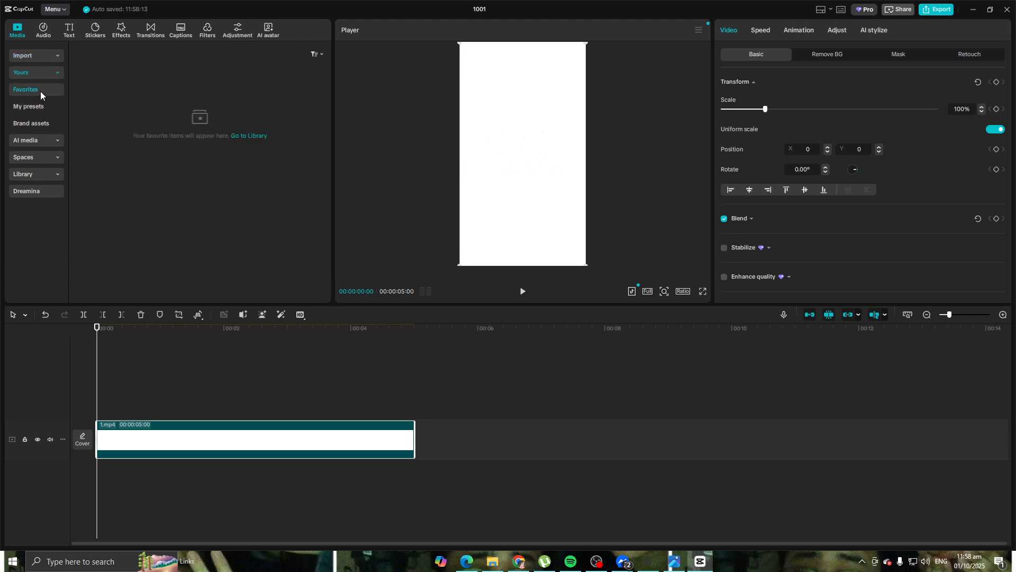
left_click(41, 109)
left_click(42, 121)
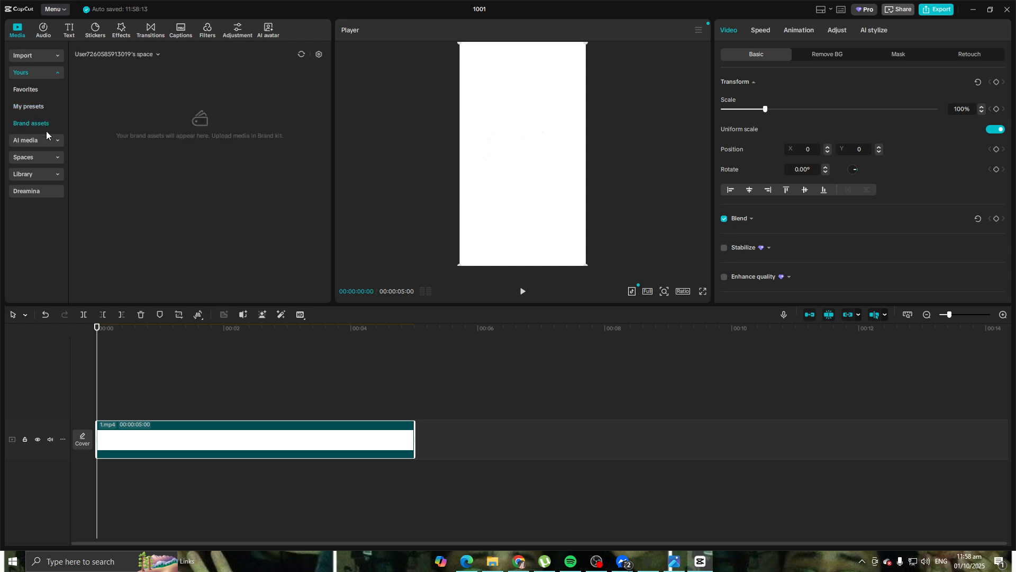
left_click(52, 142)
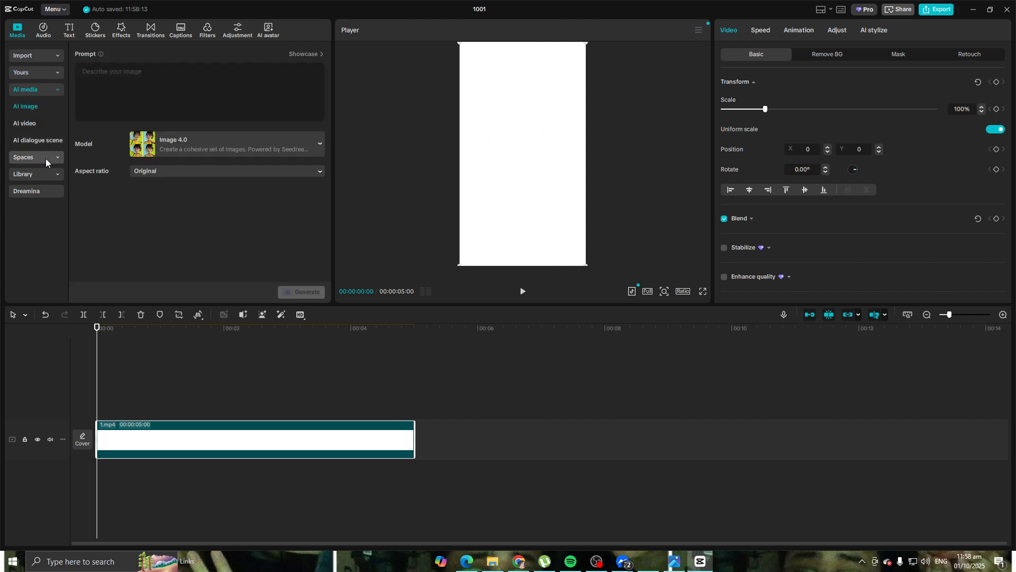
left_click(45, 158)
left_click(40, 140)
Preview the neon heart animation from the Library's Trending stock above the 1.mp4 clip, and delete it from the timeline.
left_click(40, 119)
left_click(40, 156)
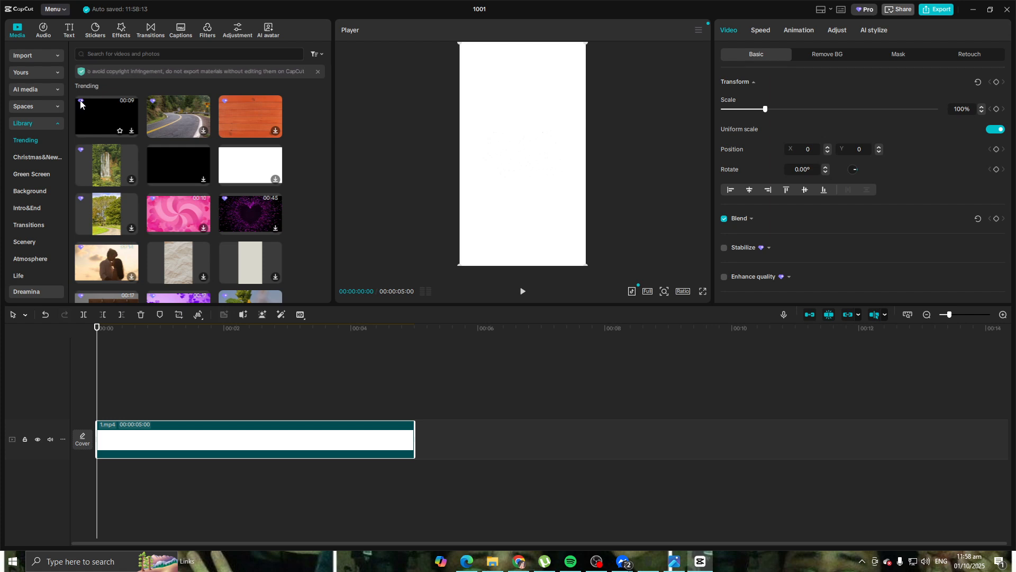
left_click_drag(93, 113, 99, 401)
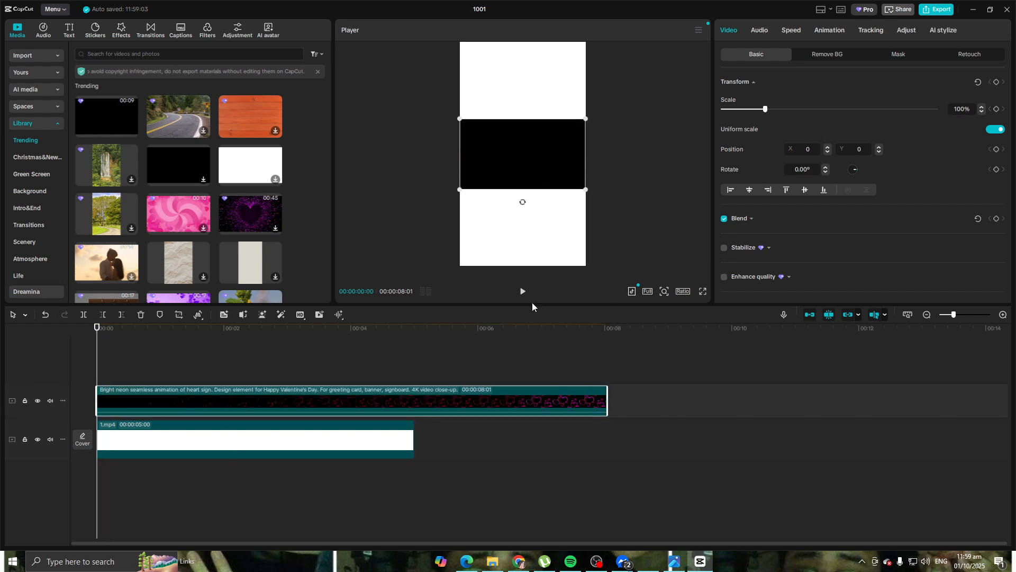
left_click(522, 292)
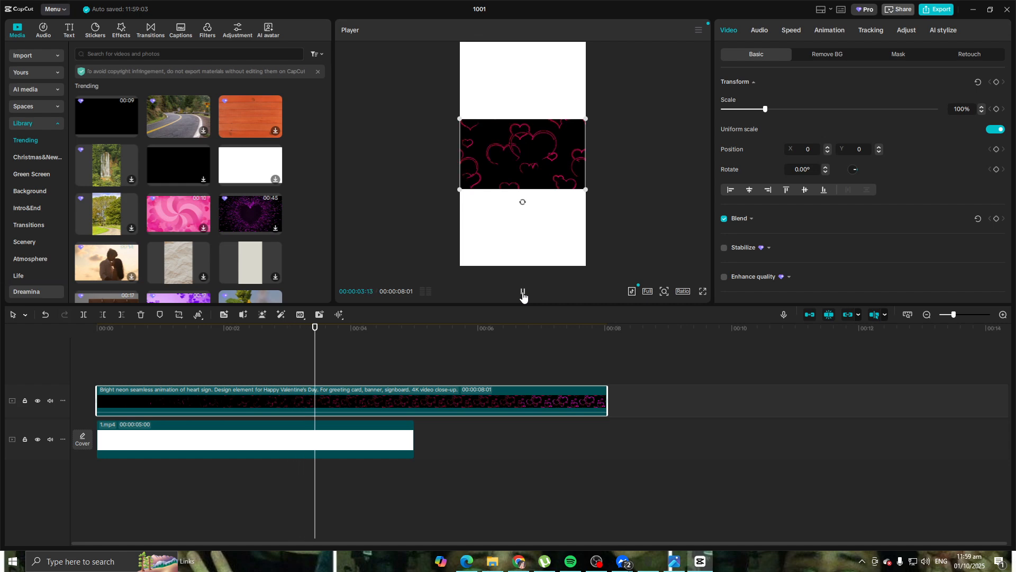
key("Delete")
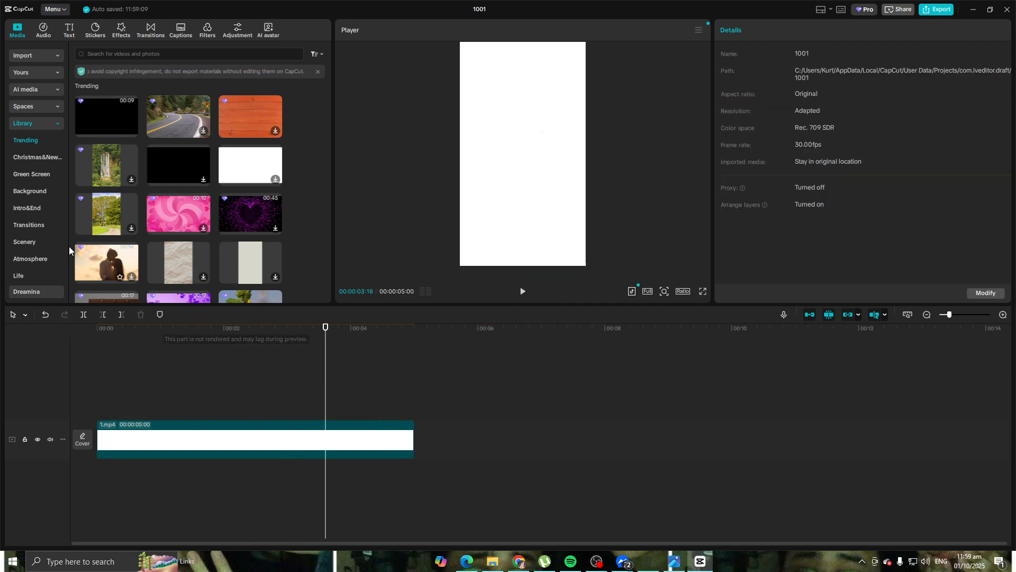
Leave the stock media library and look at the Favorites and Brand music collections in the audio section.
scroll(34, 257, "down", 1)
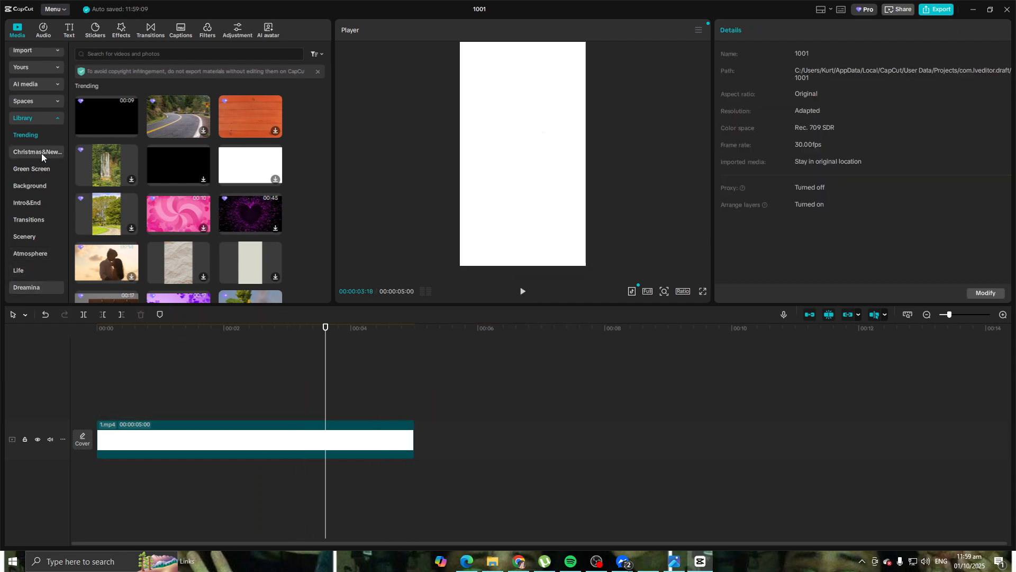
left_click(53, 119)
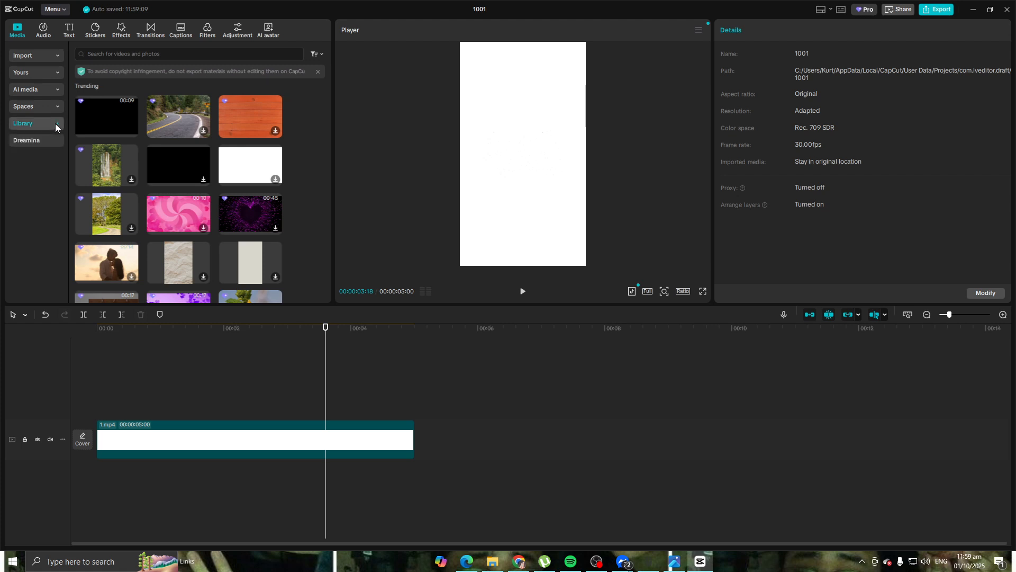
left_click(44, 30)
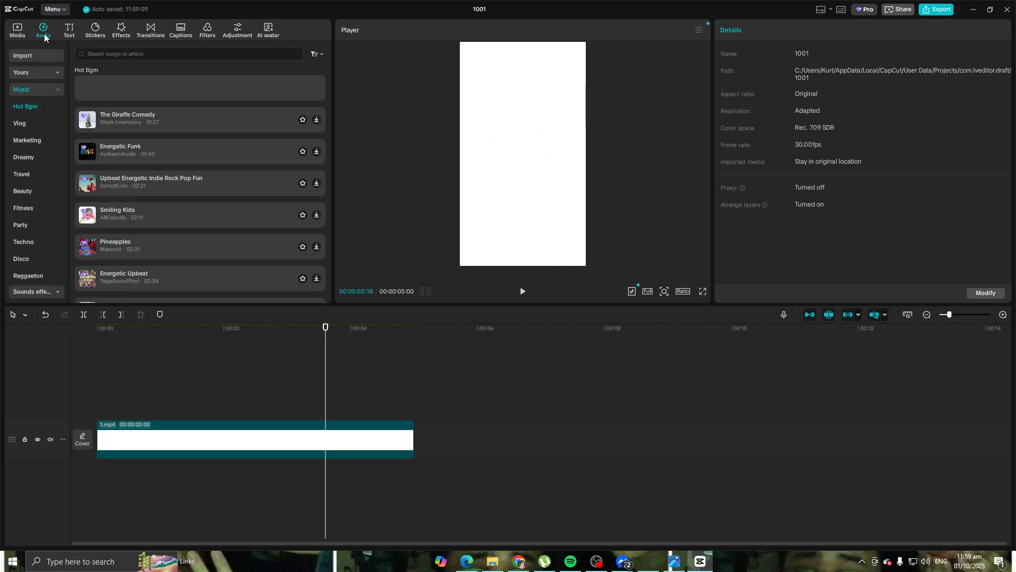
left_click(48, 71)
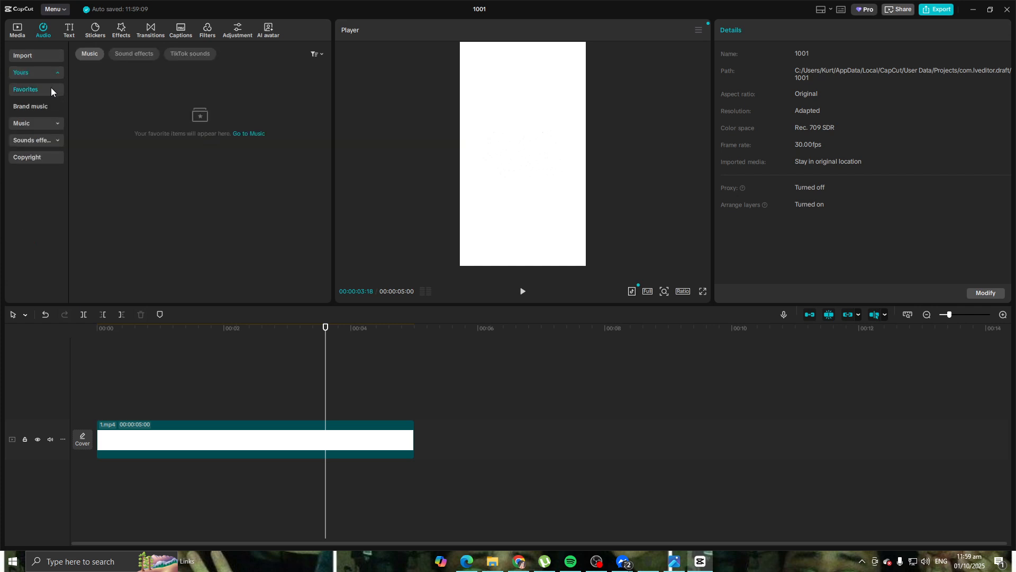
left_click(43, 107)
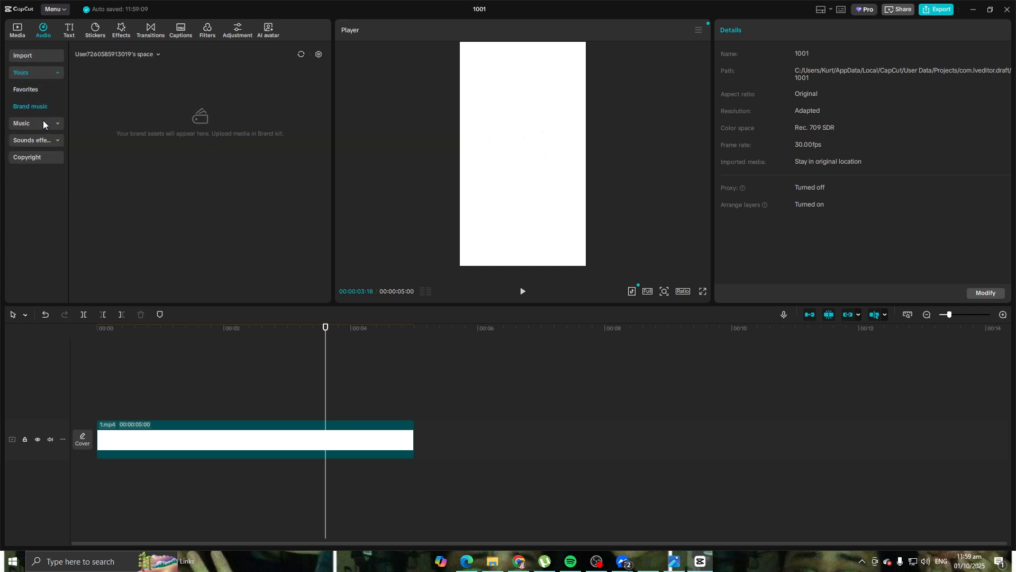
Add the Hot Bgm track "Action Sport Rock Trailer6965" to the start of the timeline under 1.mp4.
left_click(43, 123)
scroll(112, 144, "down", 3)
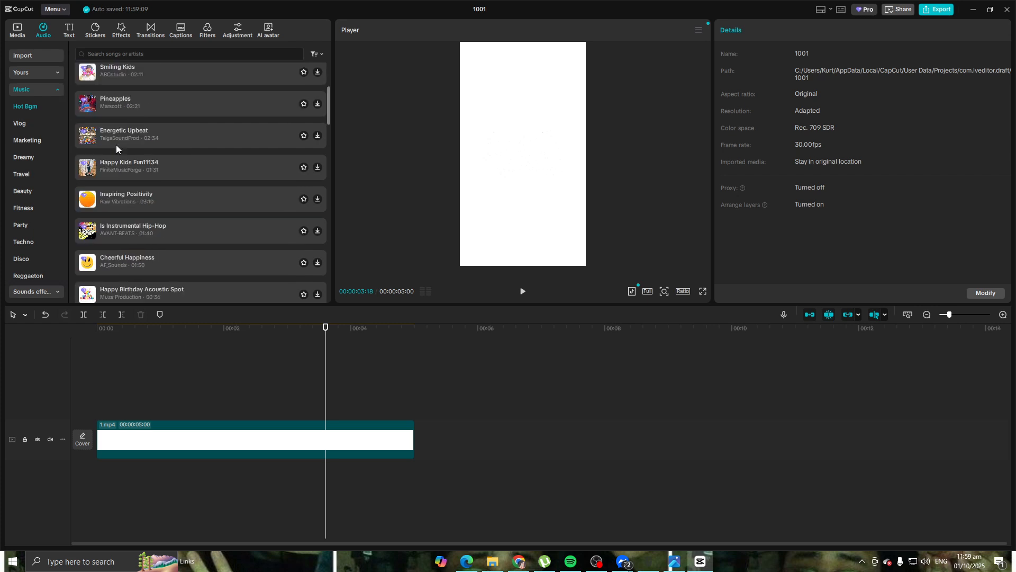
scroll(165, 212, "down", 6)
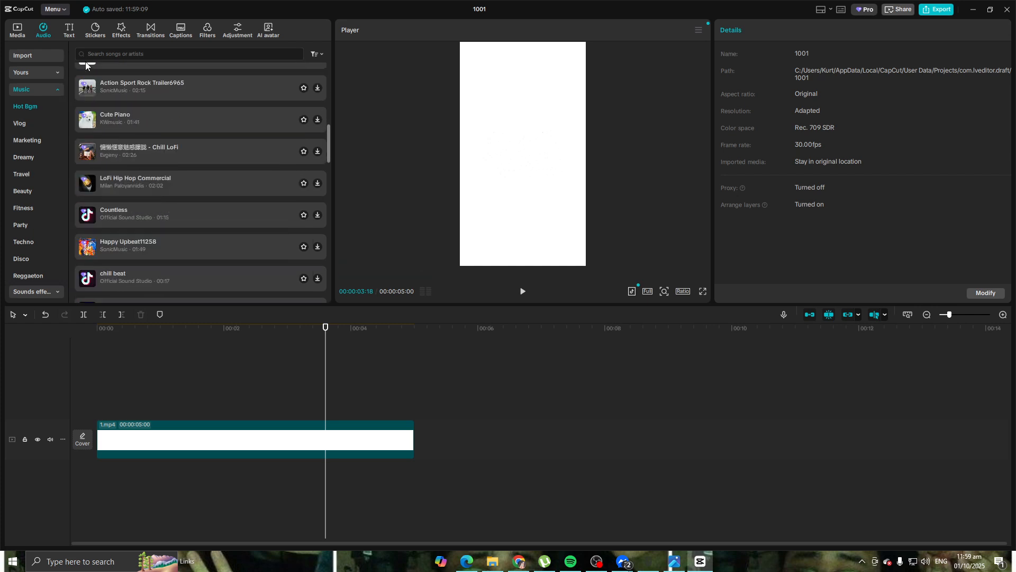
left_click_drag(97, 91, 96, 403)
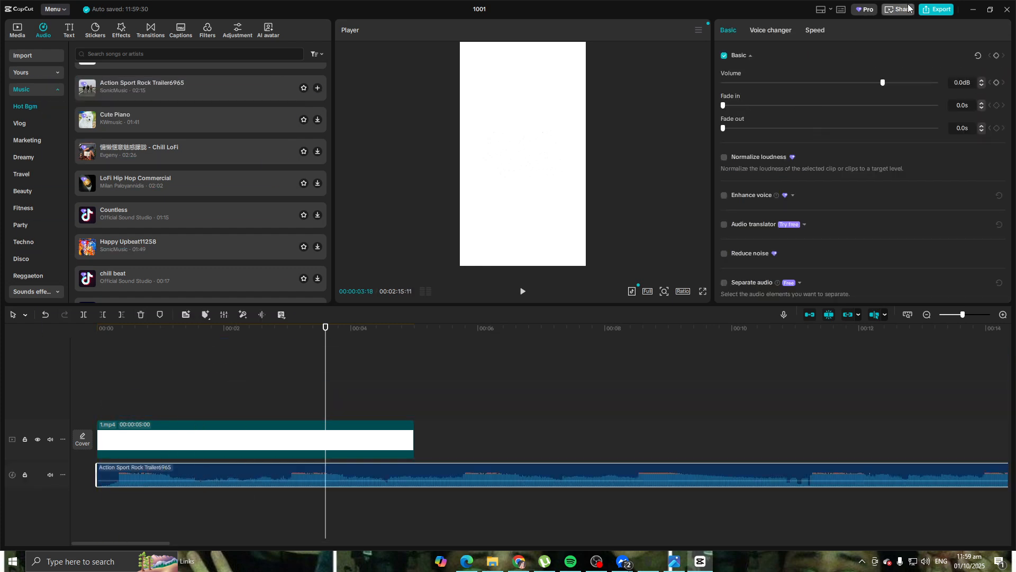
Try to export the project with the Pro music track, return to editing and delete the track.
left_click(935, 9)
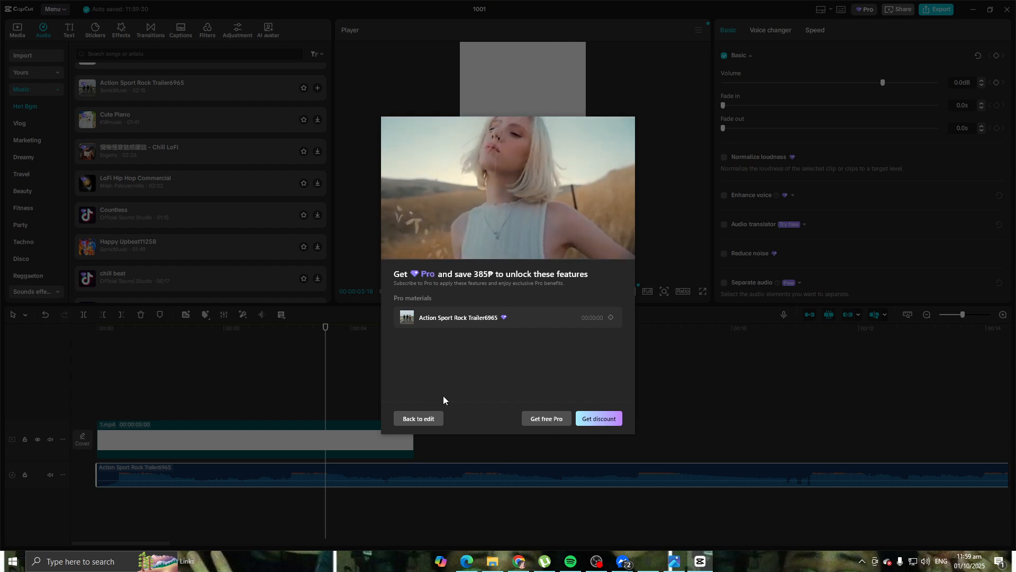
left_click(422, 420)
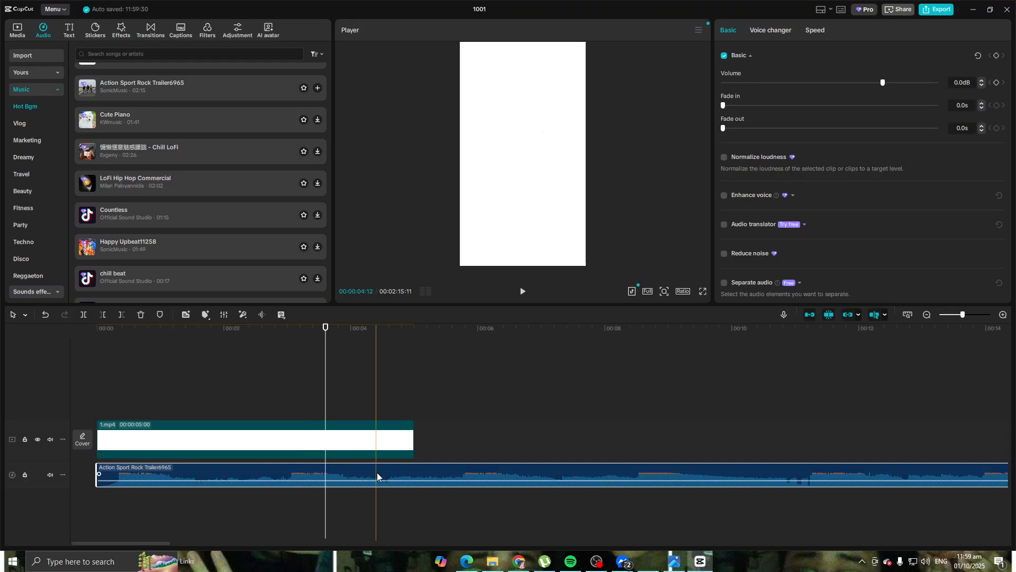
key("Delete")
Look through the music genres, including Travel and Beauty, and the Trending sound effects.
scroll(43, 237, "down", 3)
scroll(43, 238, "up", 3)
left_click(33, 140)
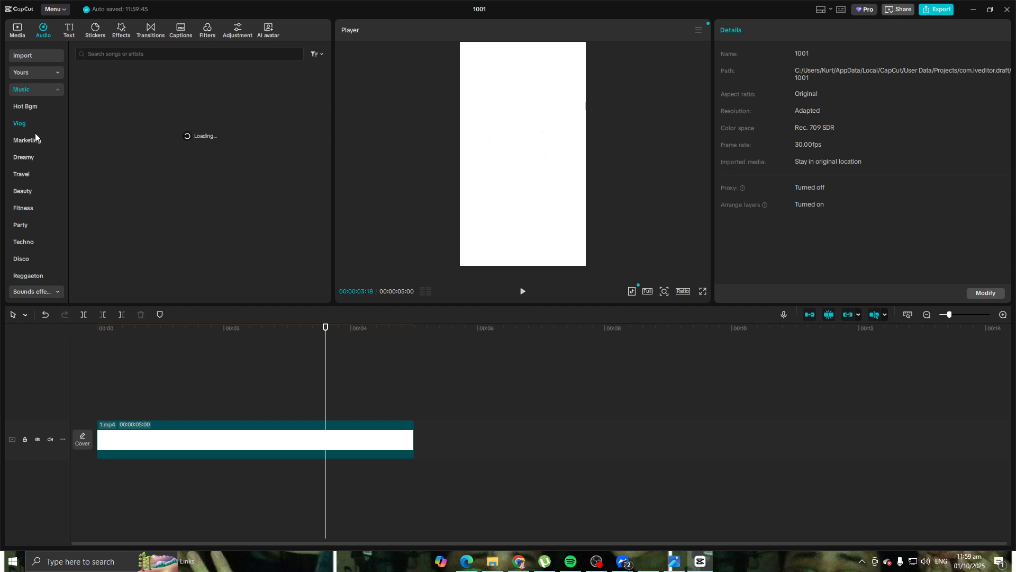
left_click(37, 189)
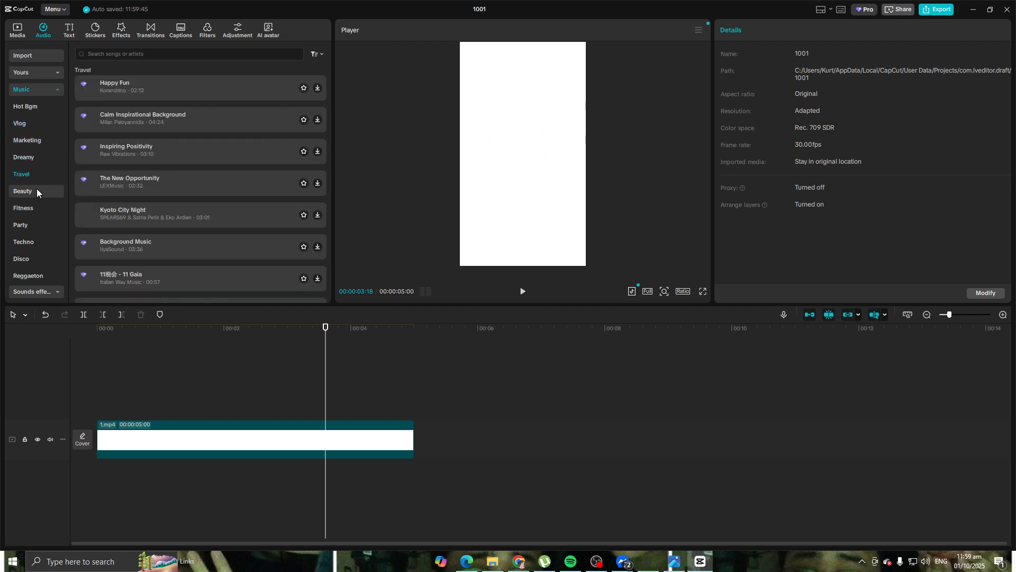
scroll(30, 192, "down", 2)
scroll(29, 191, "down", 5)
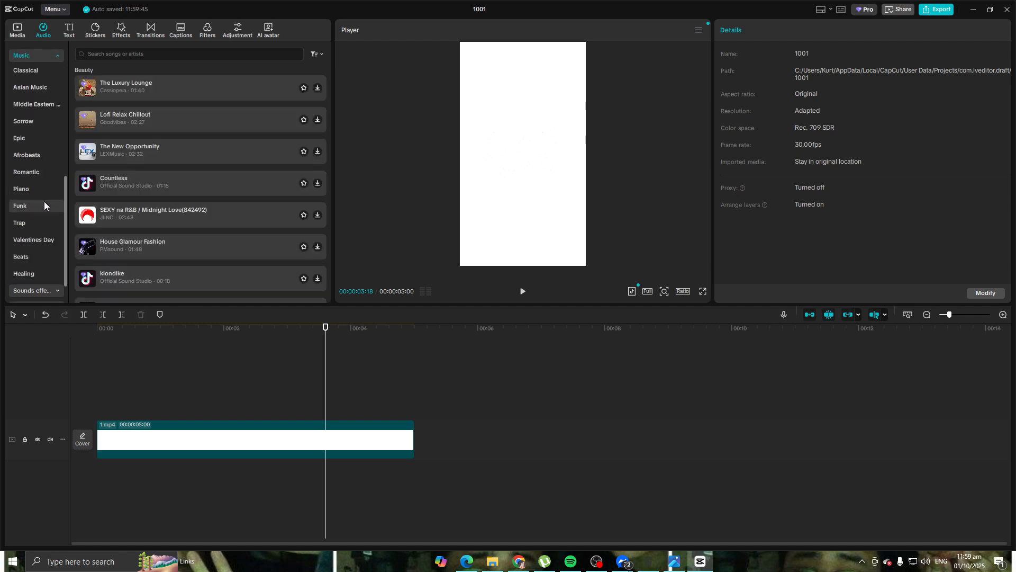
left_click(46, 270)
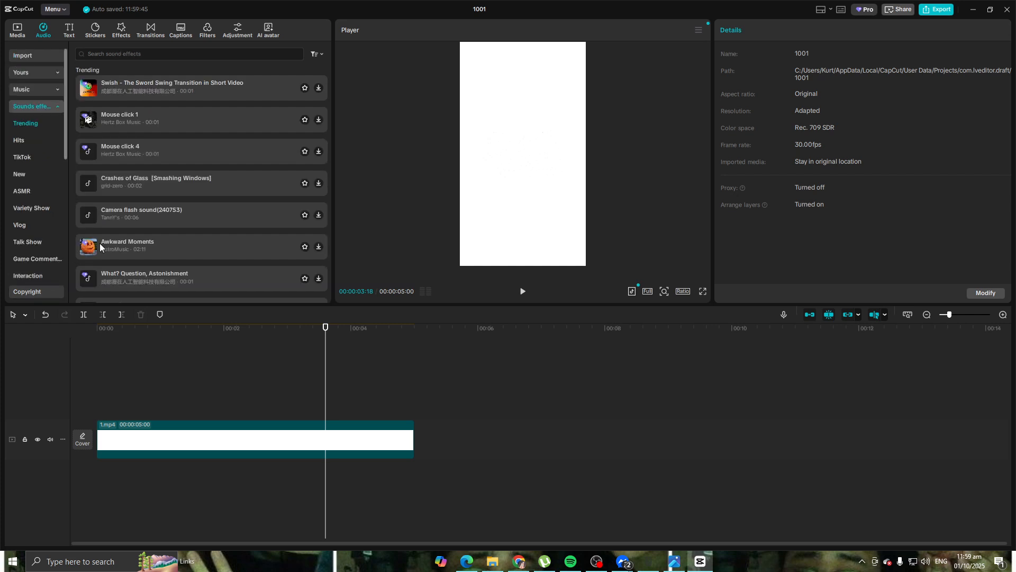
Add the "Crashes of Glass [Smashing Windows]" sound effect at the timeline's start under 1.mp4 and play the project.
left_click(86, 182)
left_click_drag(94, 182, 100, 405)
left_click(523, 291)
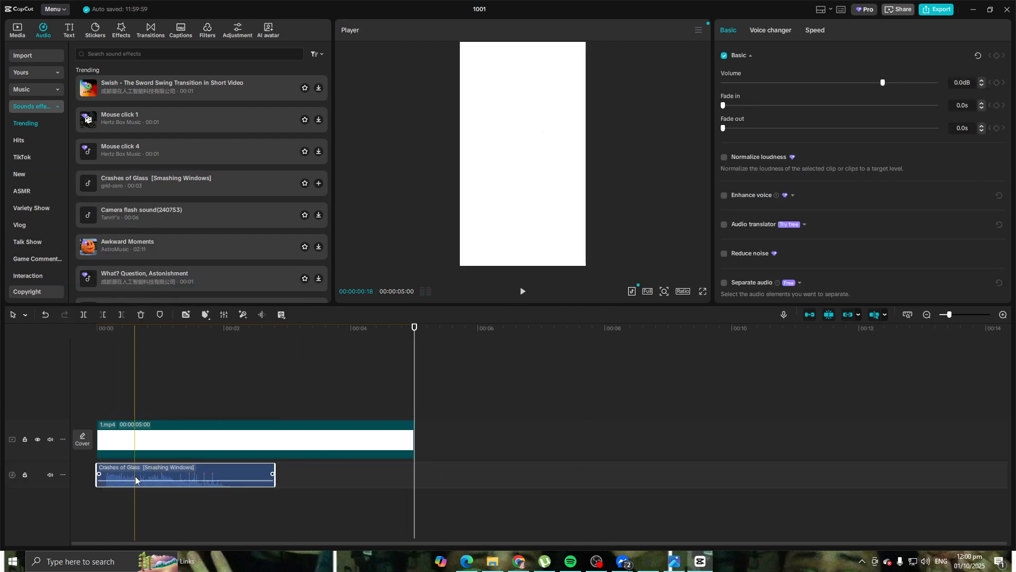
Check the export options with this sound effect in the project, return to editing and look through the sound effect categories.
left_click(927, 12)
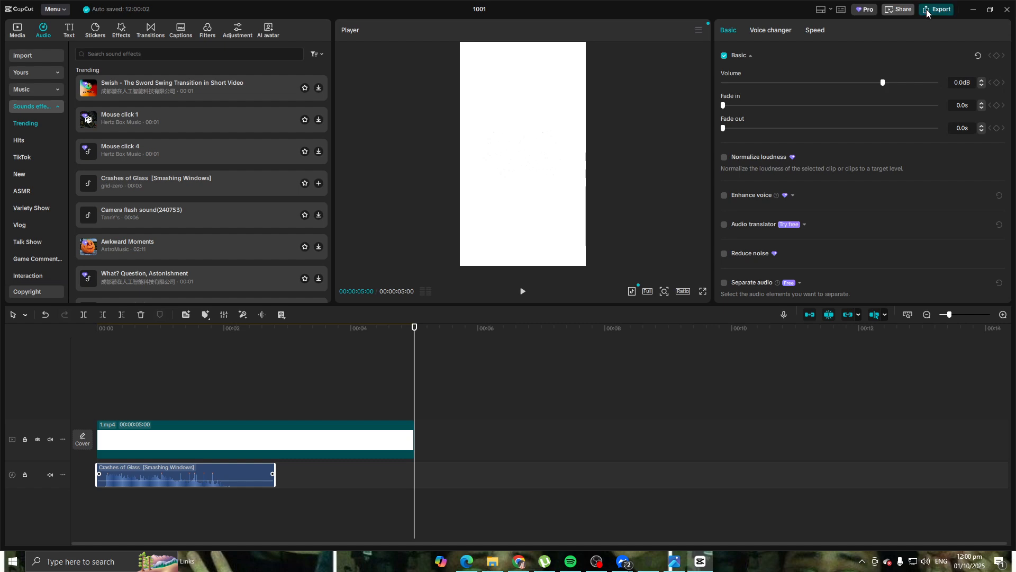
left_click(676, 441)
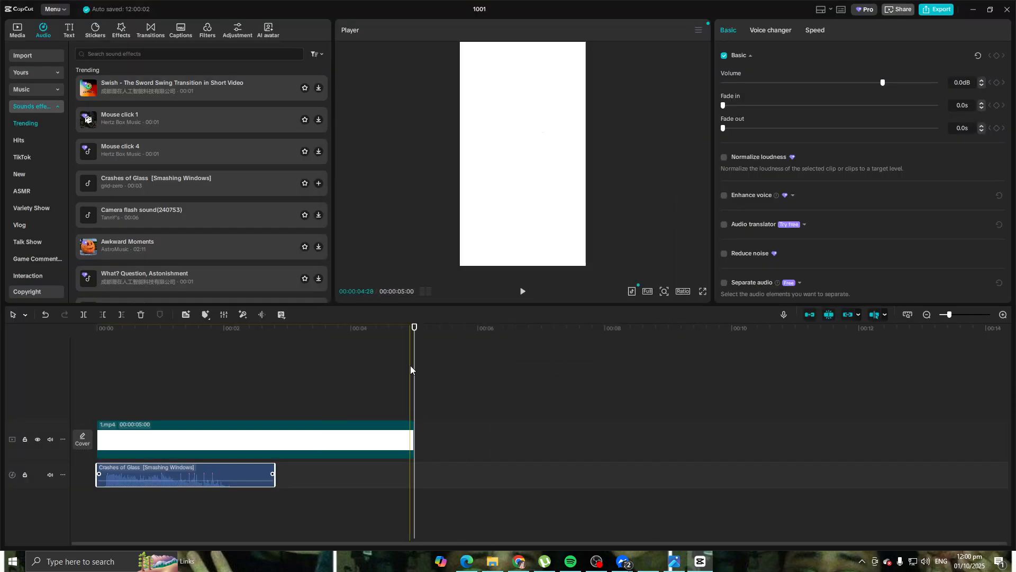
scroll(52, 262, "down", 5)
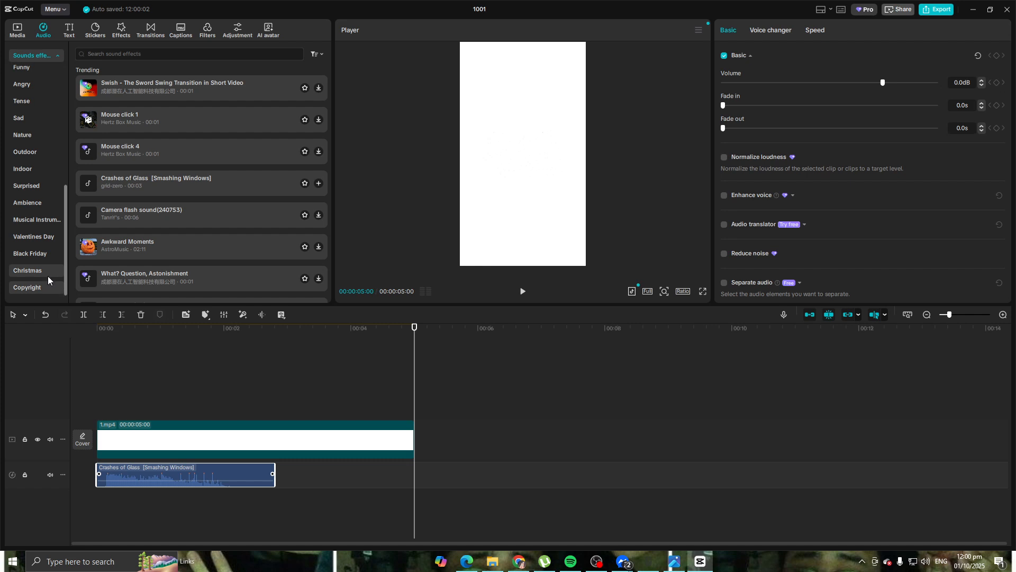
scroll(34, 227, "up", 5)
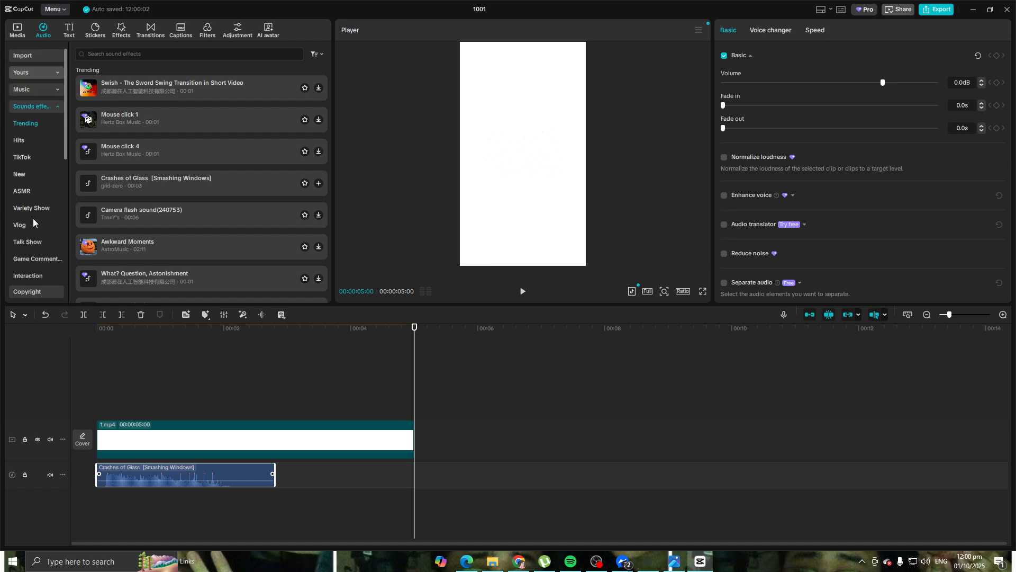
Add the torn-cardboard Trending text effect above 1.mp4 at about one second and change its text to "Cool".
left_click(69, 35)
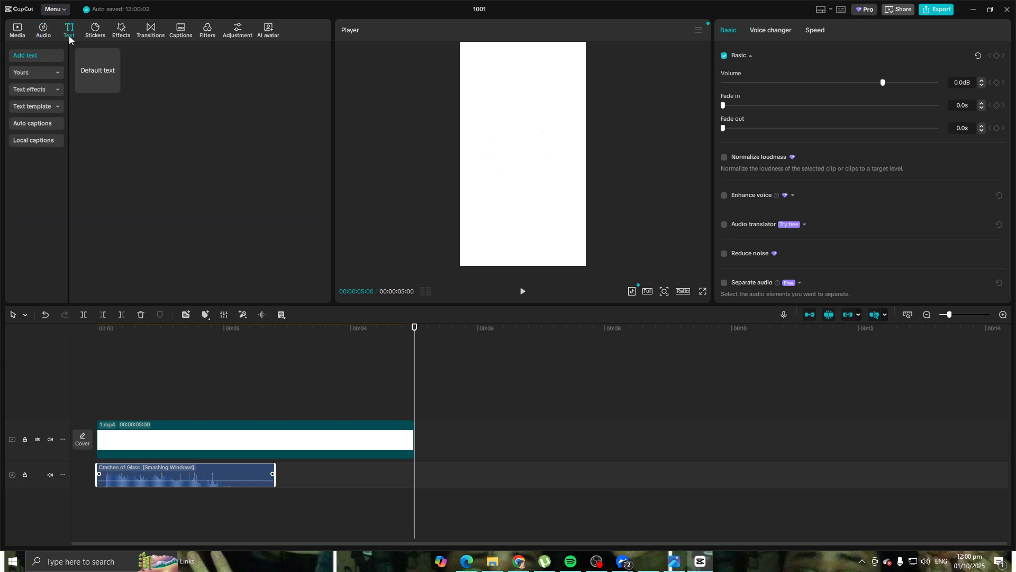
left_click(51, 94)
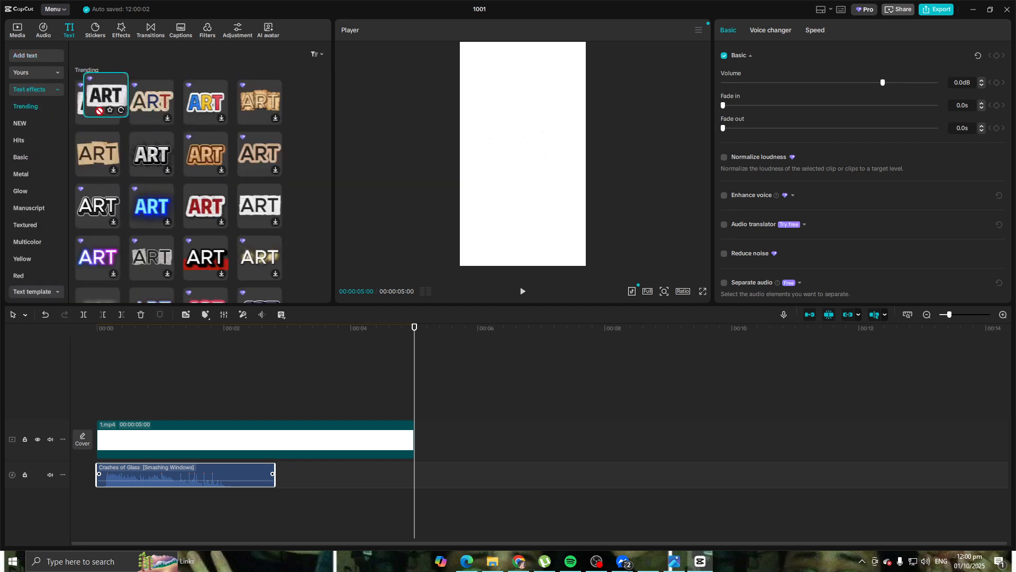
left_click_drag(108, 154, 176, 411)
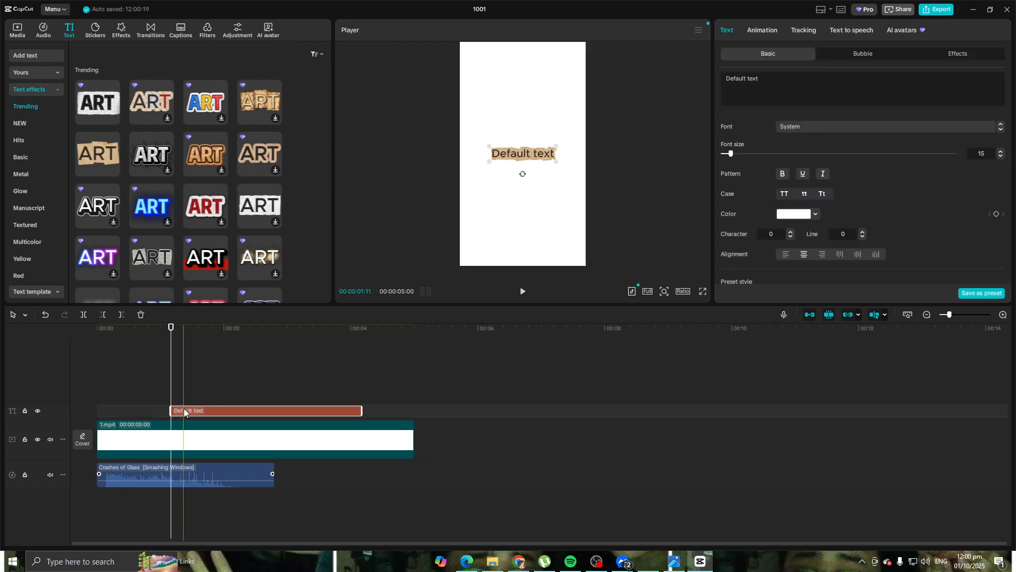
left_click_drag(779, 91, 717, 68)
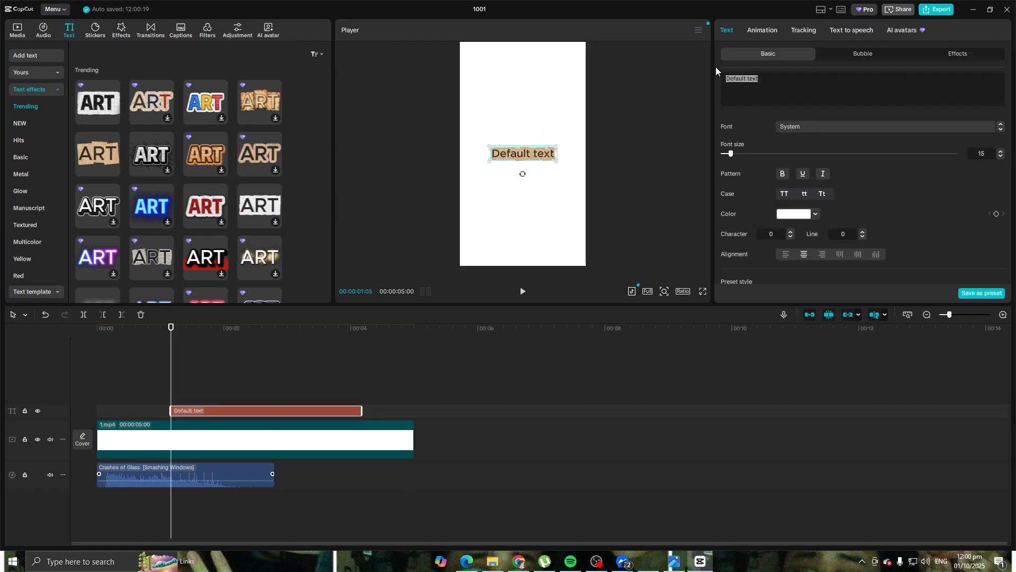
type("Cool")
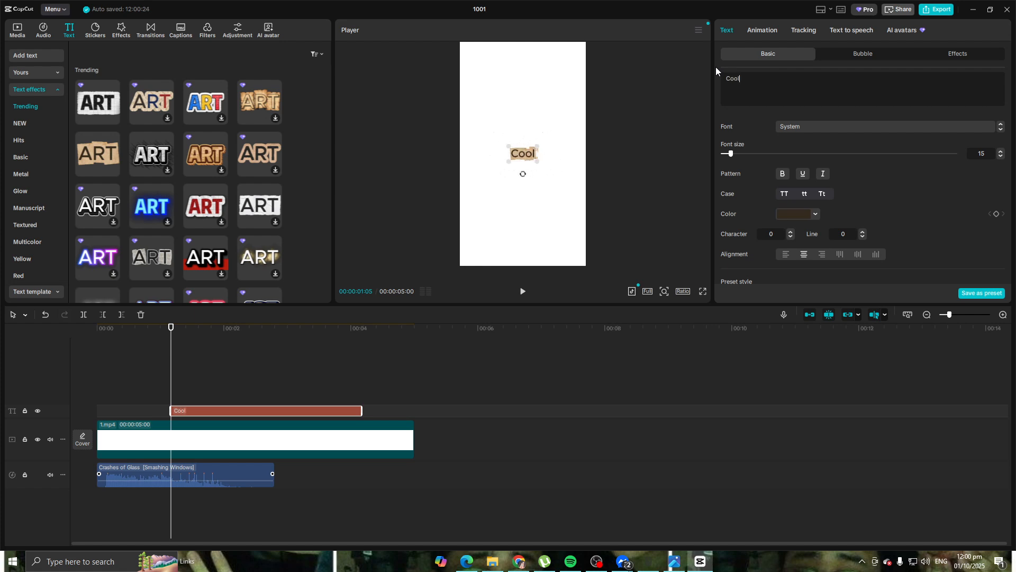
left_click(215, 370)
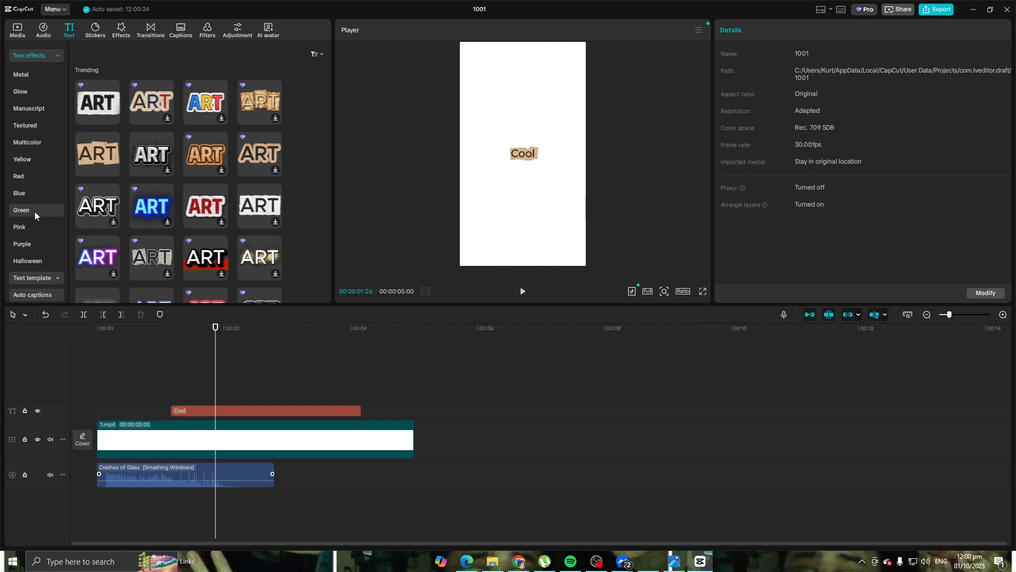
Look through the text effect categories, including Manuscript, and the text template categories, including Trending and Hits.
left_click(45, 138)
left_click(40, 157)
left_click(39, 190)
left_click(37, 209)
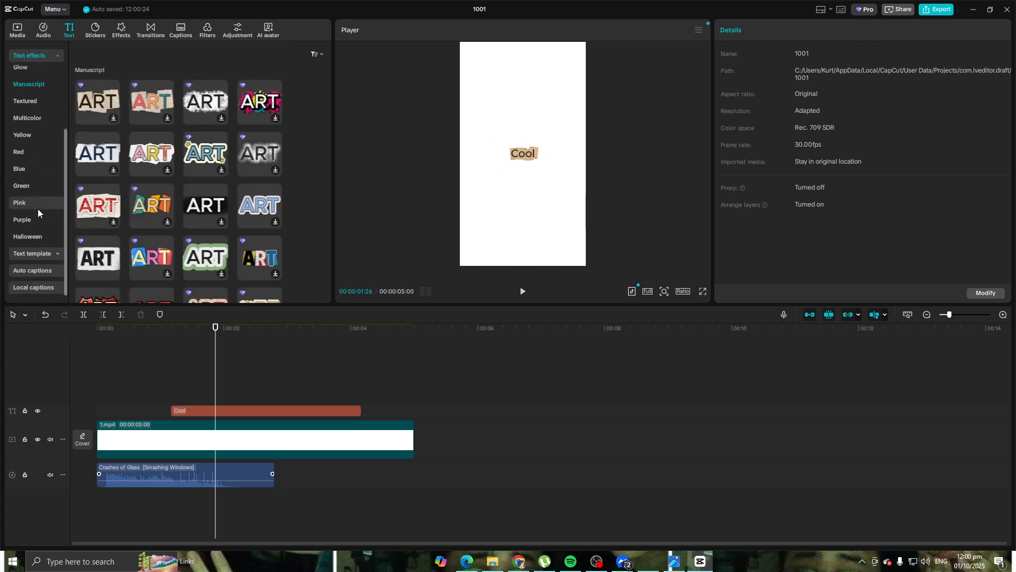
left_click(38, 208)
left_click(40, 254)
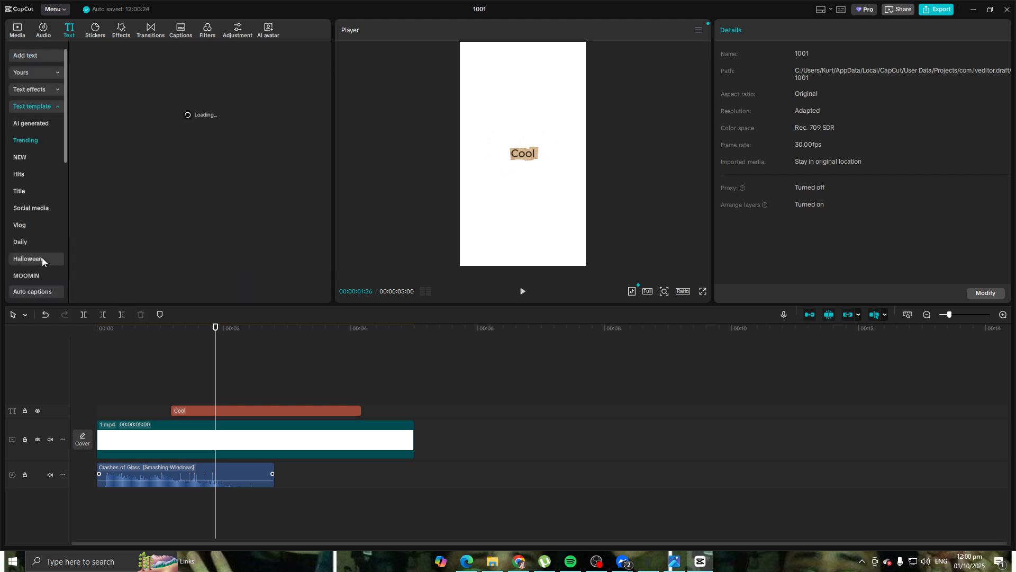
left_click(38, 174)
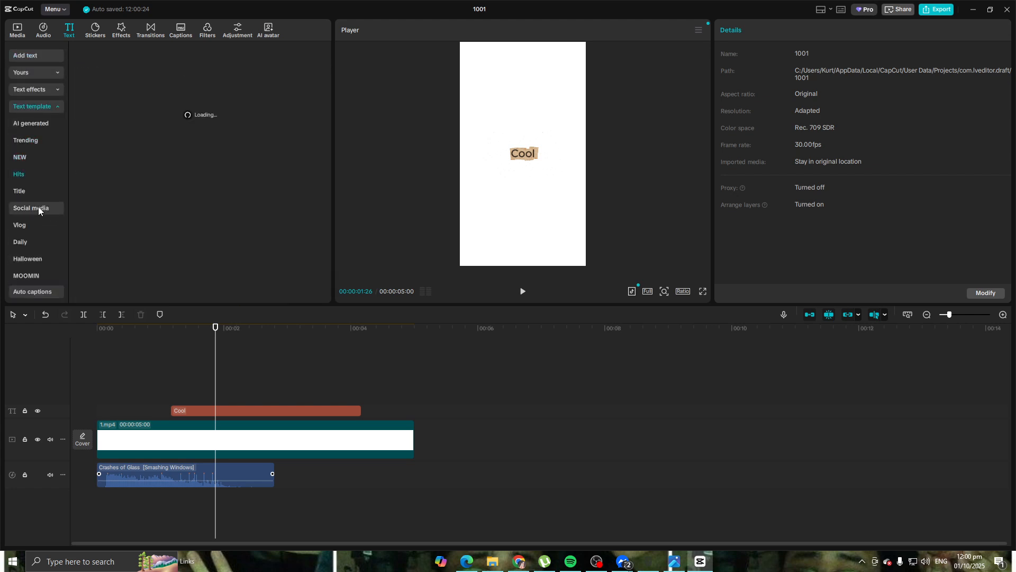
left_click(39, 208)
Add the plain "TITLE HERE" template from the Title category above the Cool text and change its wording to "More cool".
left_click(36, 194)
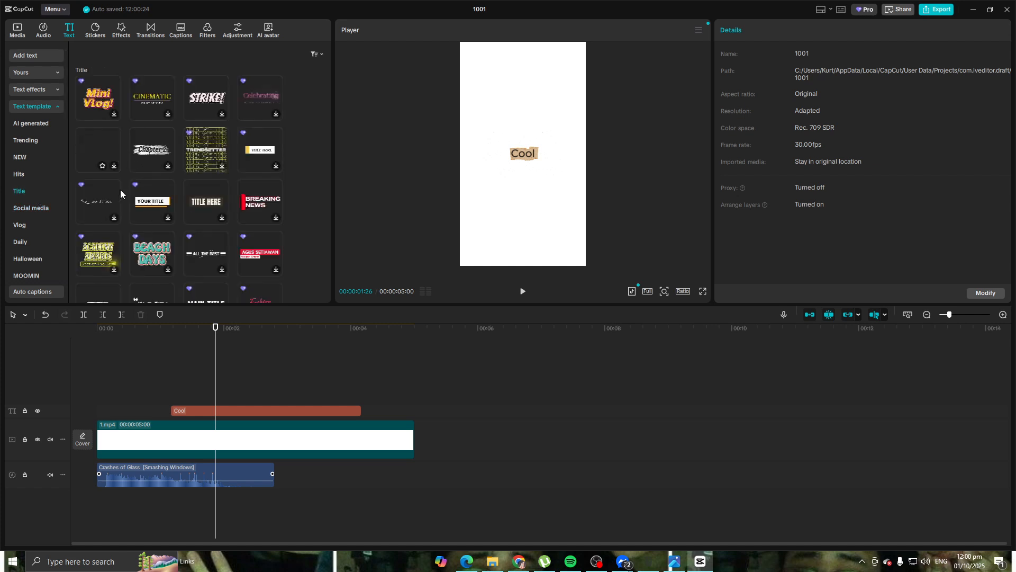
left_click_drag(197, 196, 121, 371)
double_click(521, 154)
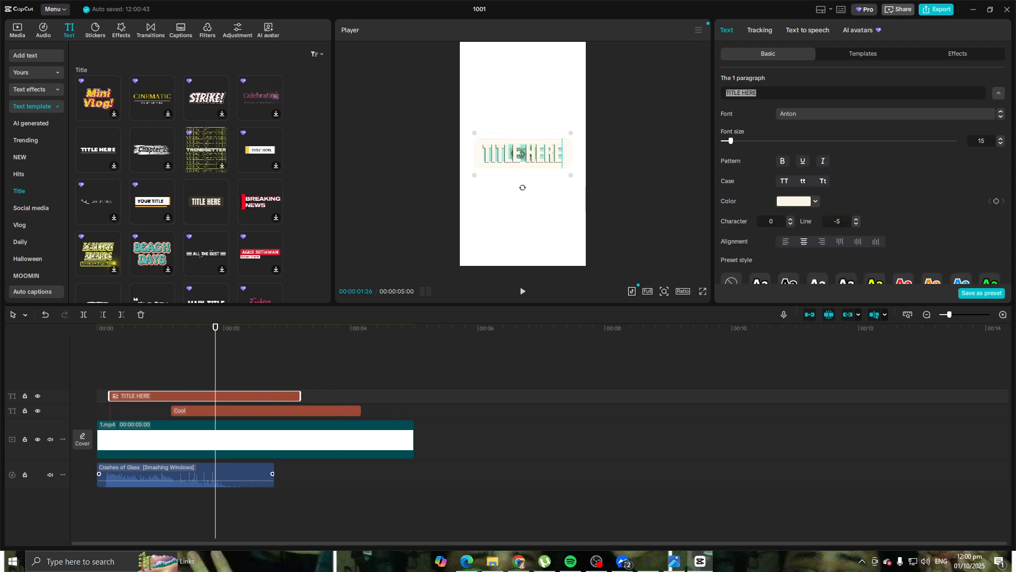
type("More cool")
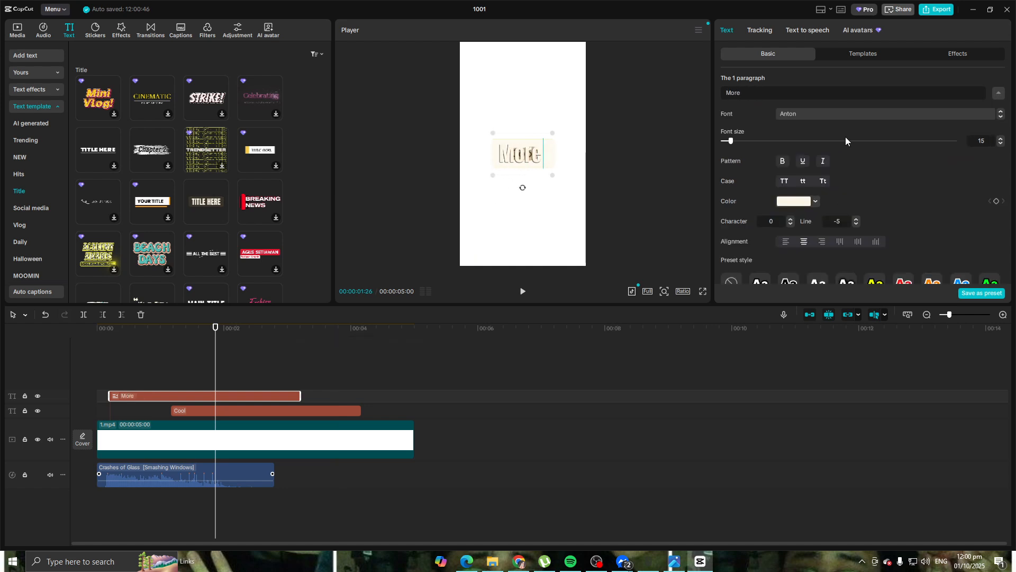
Set the "More cool" title's text color to blue, hex 4FA4E3.
left_click(814, 201)
left_click_drag(789, 295, 843, 293)
left_click_drag(765, 216, 825, 223)
left_click_drag(843, 293, 823, 297)
left_click_drag(825, 220, 830, 223)
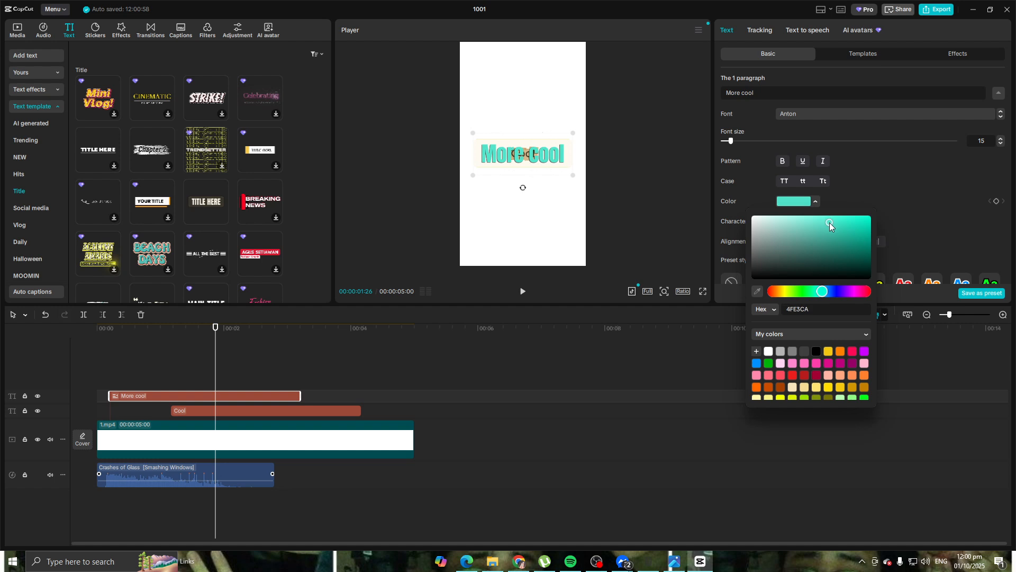
left_click_drag(819, 286, 833, 290)
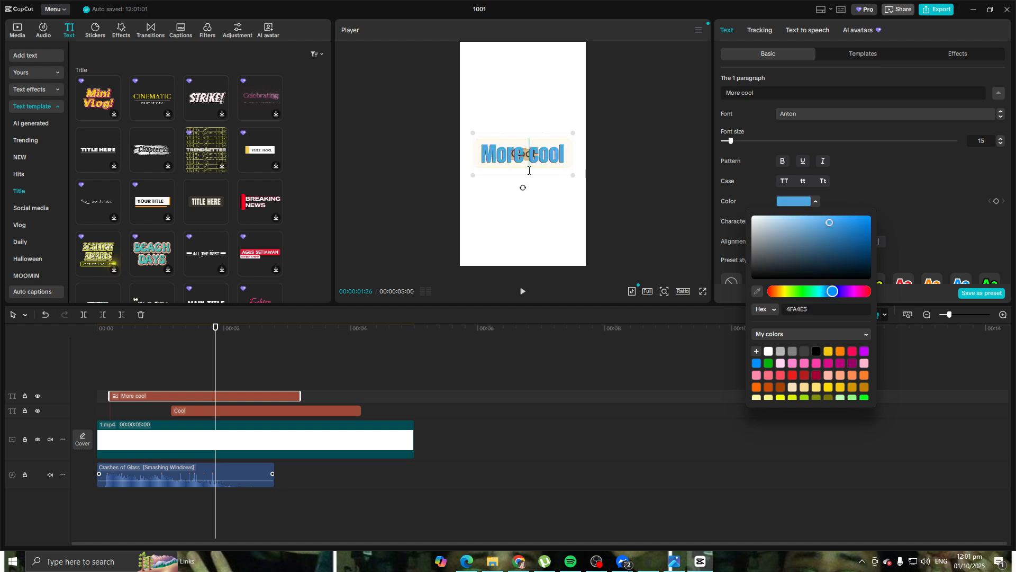
Shrink the "More cool" title slightly and move it to the upper left of the video frame.
left_click_drag(573, 134, 532, 157)
left_click(531, 132)
left_click(529, 160)
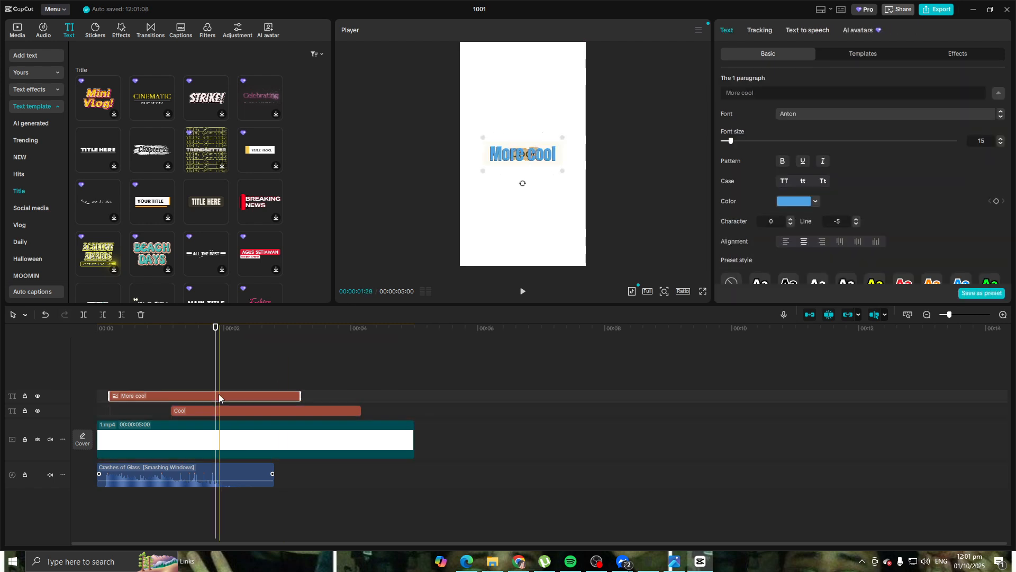
left_click_drag(519, 153, 503, 70)
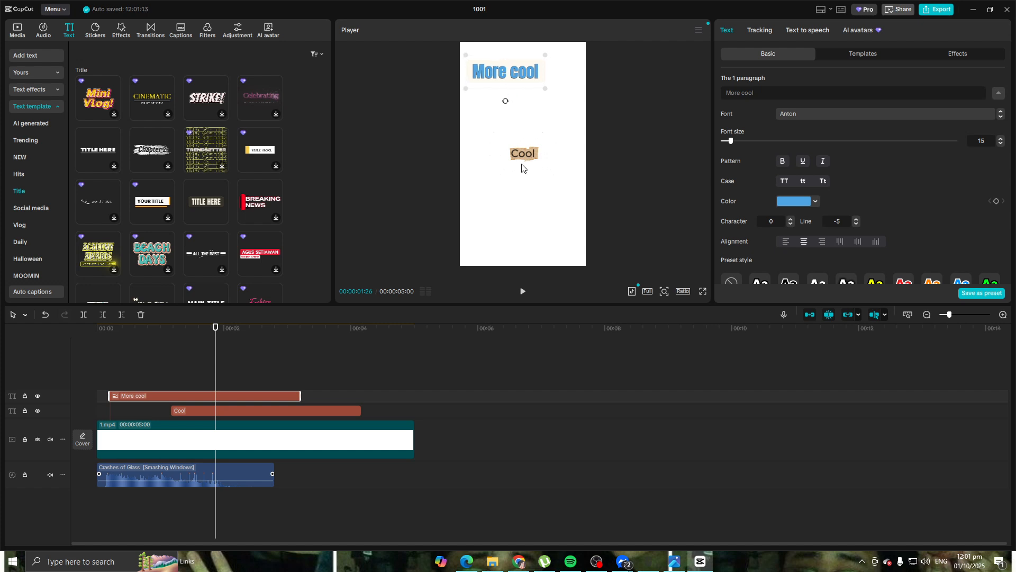
Move the "Cool" text slightly down and to the right in the video frame.
left_click(522, 162)
left_click(509, 83)
left_click(534, 168)
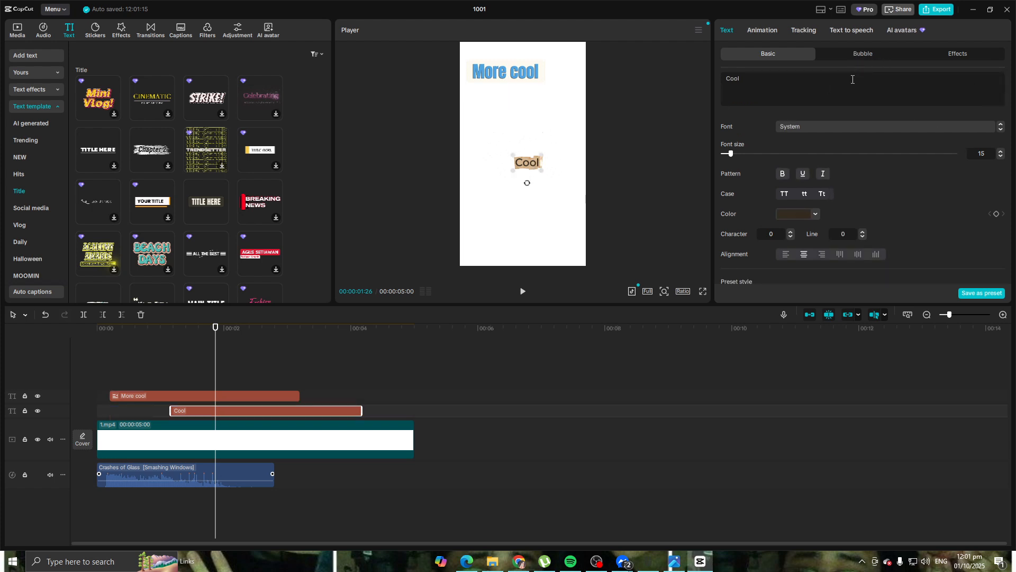
Examine the Basic video settings of the 1.mp4 clip, from Transform and Stabilize through AI expand to Motion blur and Canvas.
left_click(329, 439)
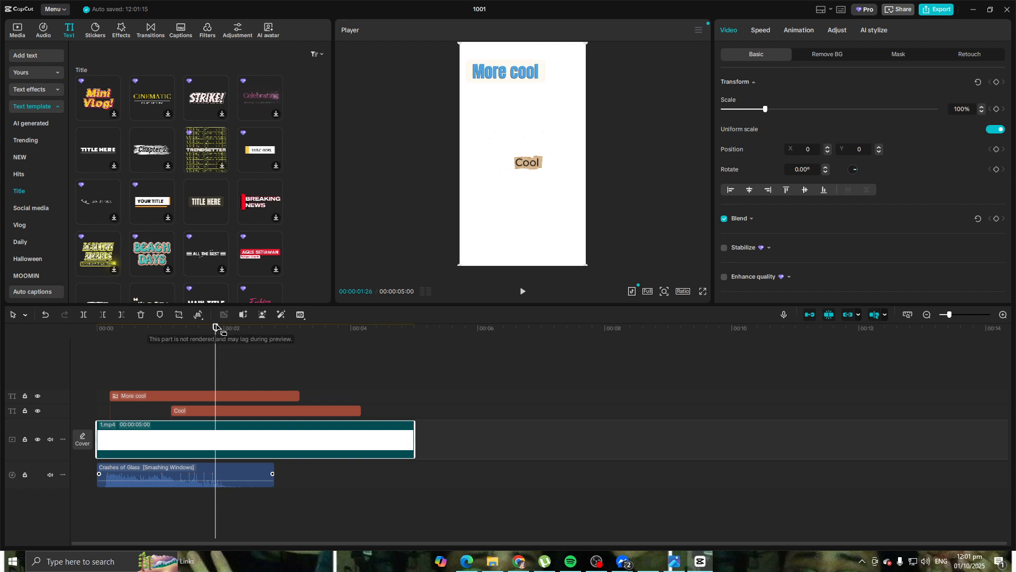
left_click(202, 395)
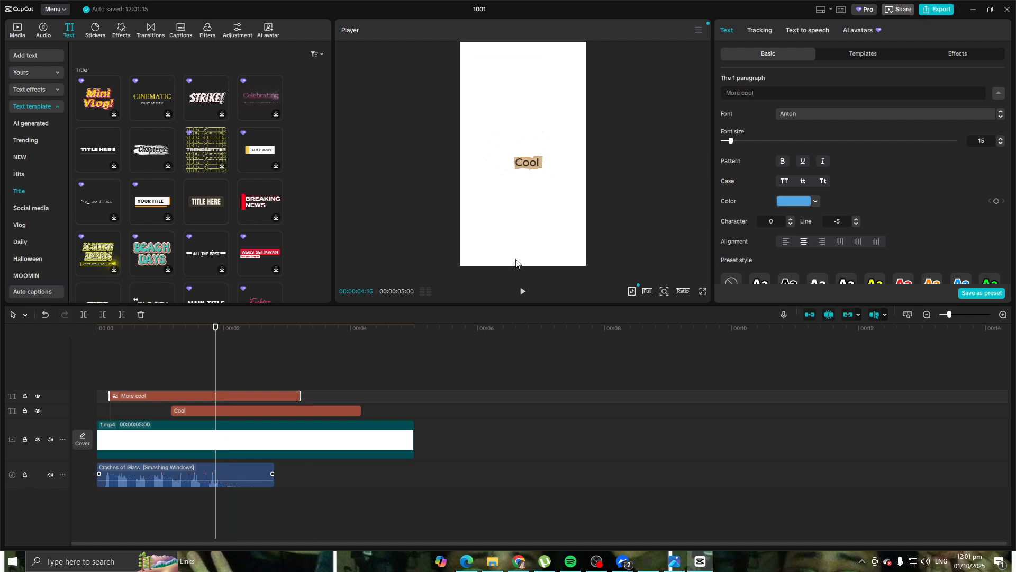
left_click(274, 448)
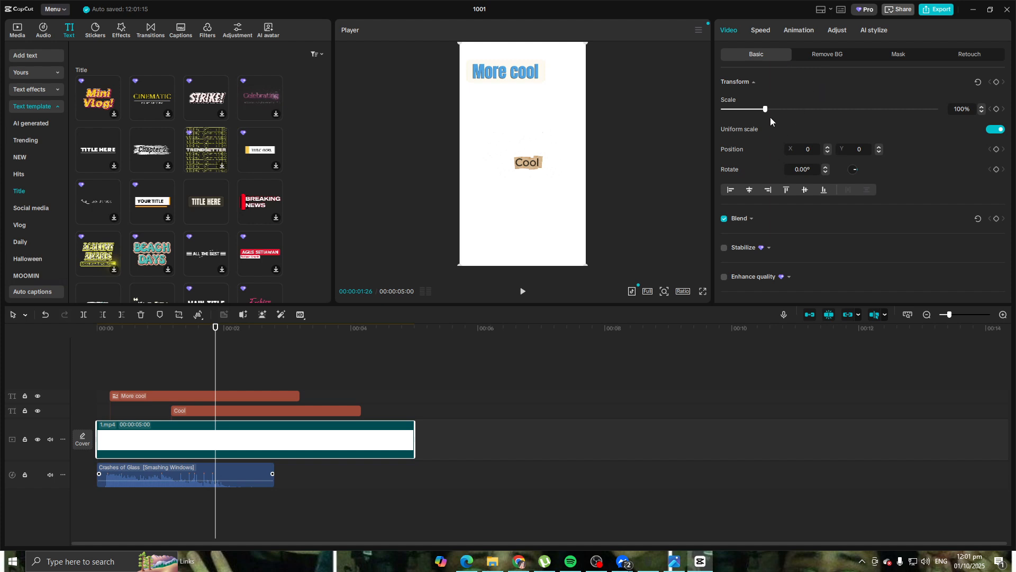
scroll(770, 212, "down", 2)
scroll(752, 215, "down", 2)
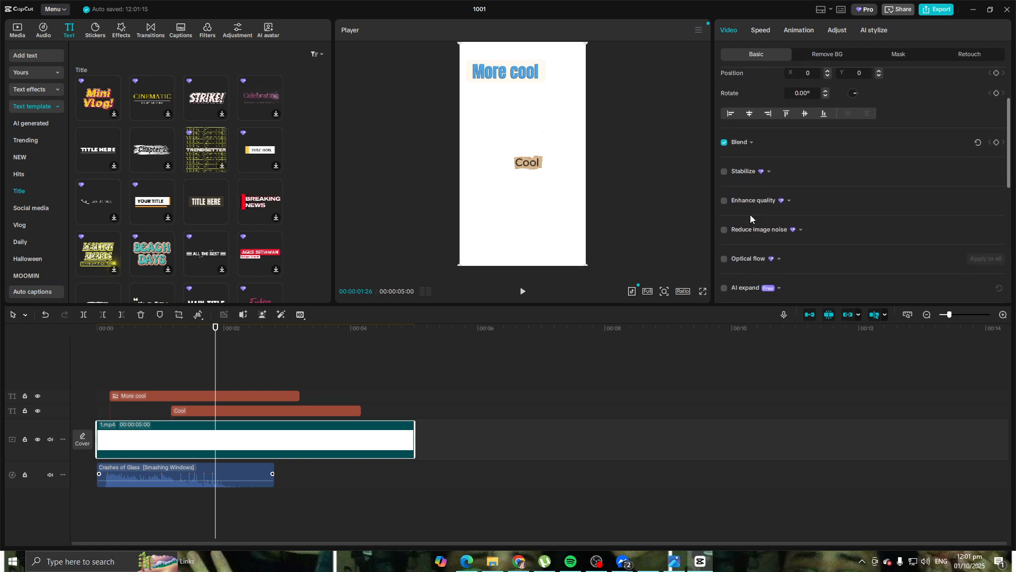
scroll(793, 237, "down", 6)
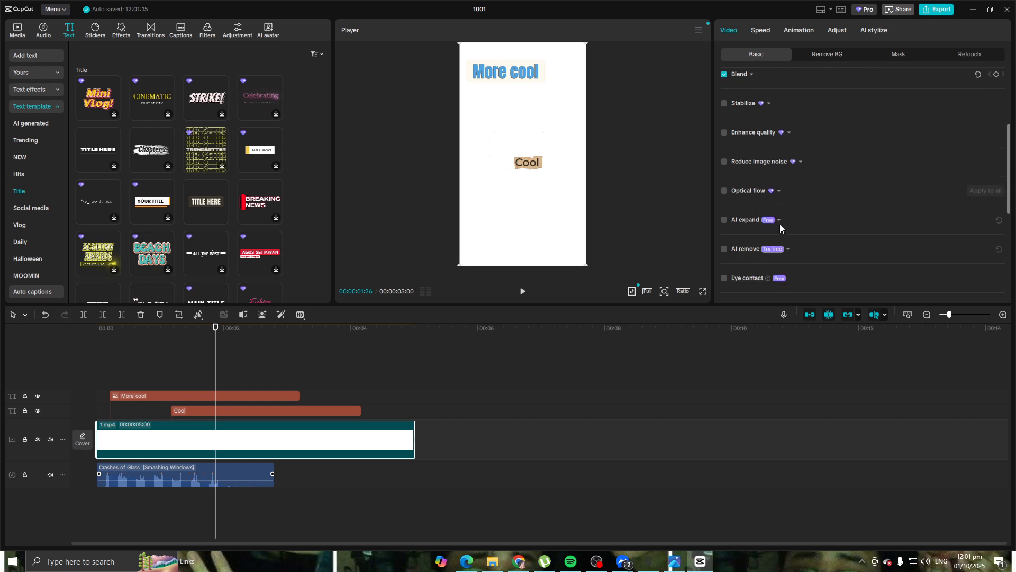
scroll(773, 207, "down", 4)
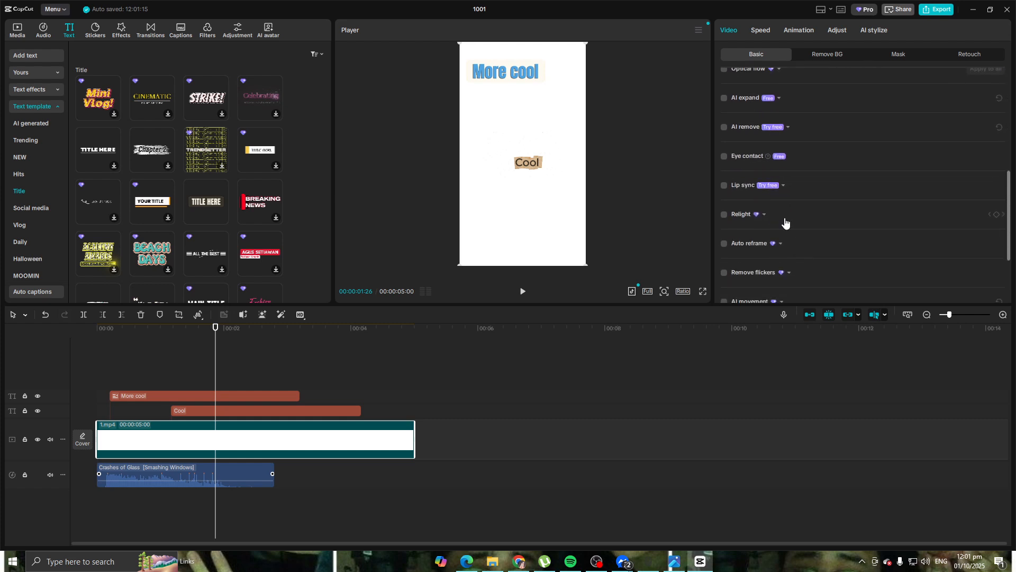
scroll(783, 205, "down", 5)
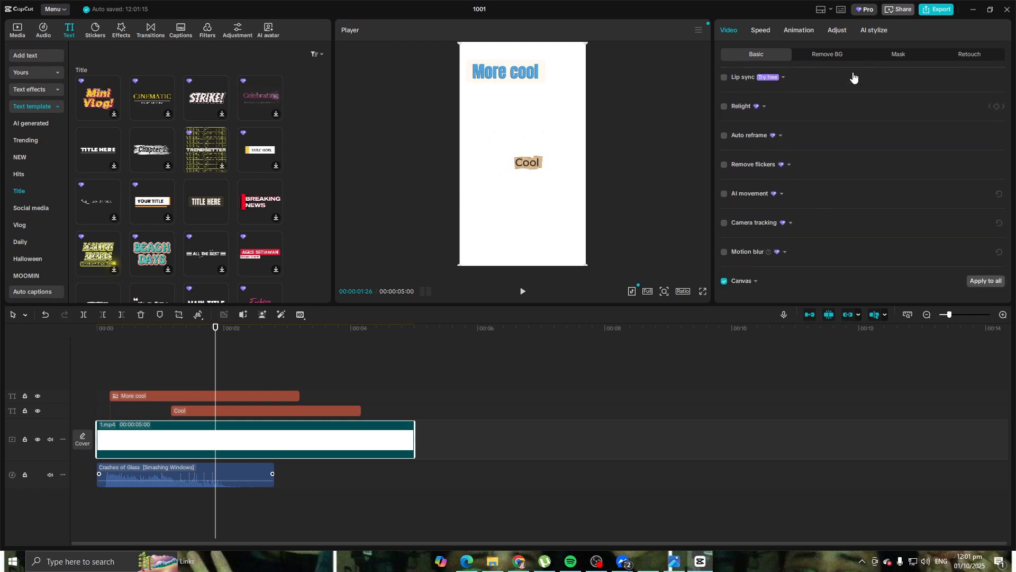
Examine the 1.mp4 clip's Remove BG and Mask options and the face, body, hair and preset Retouch settings.
left_click(810, 58)
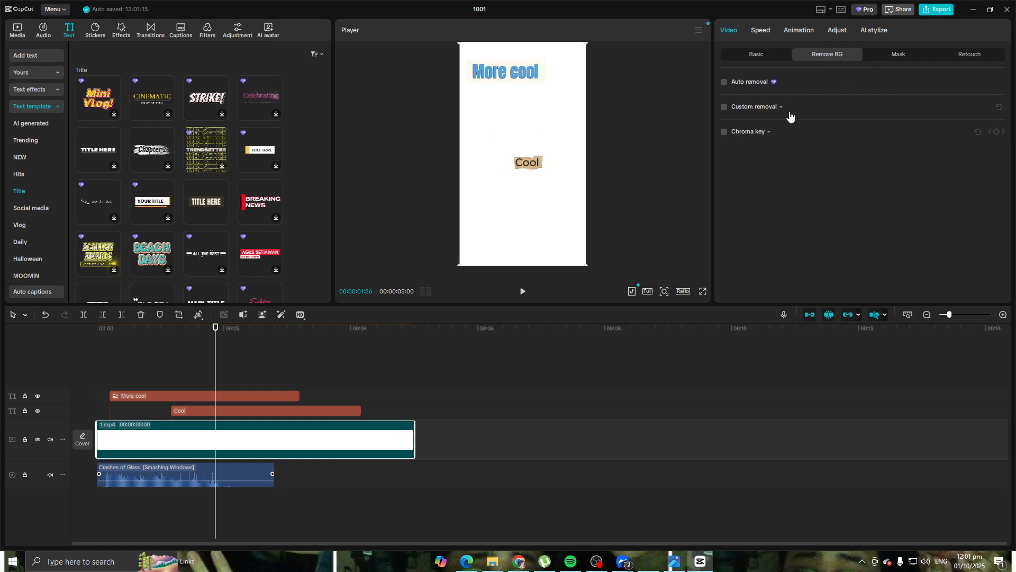
left_click(909, 59)
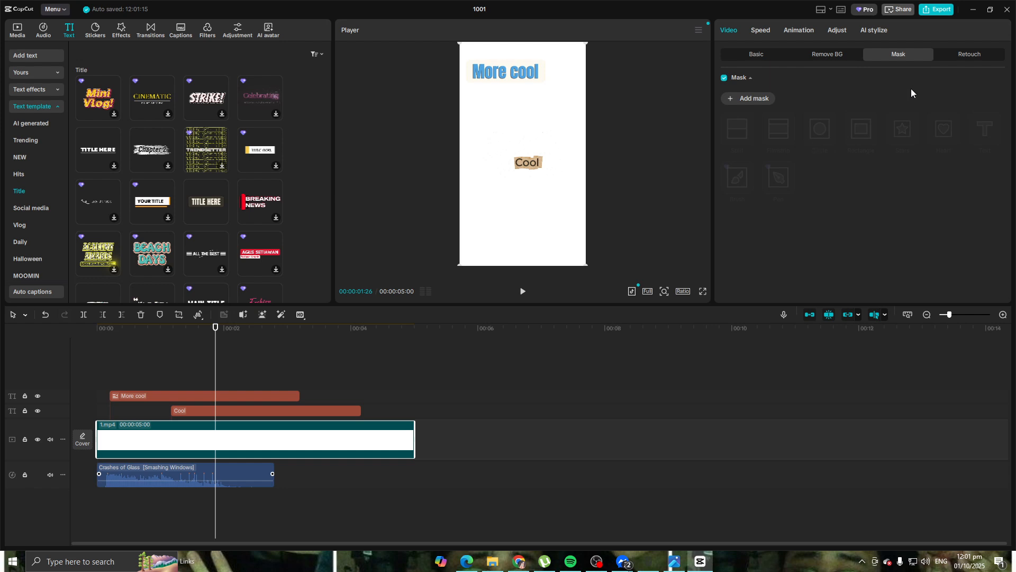
left_click(963, 60)
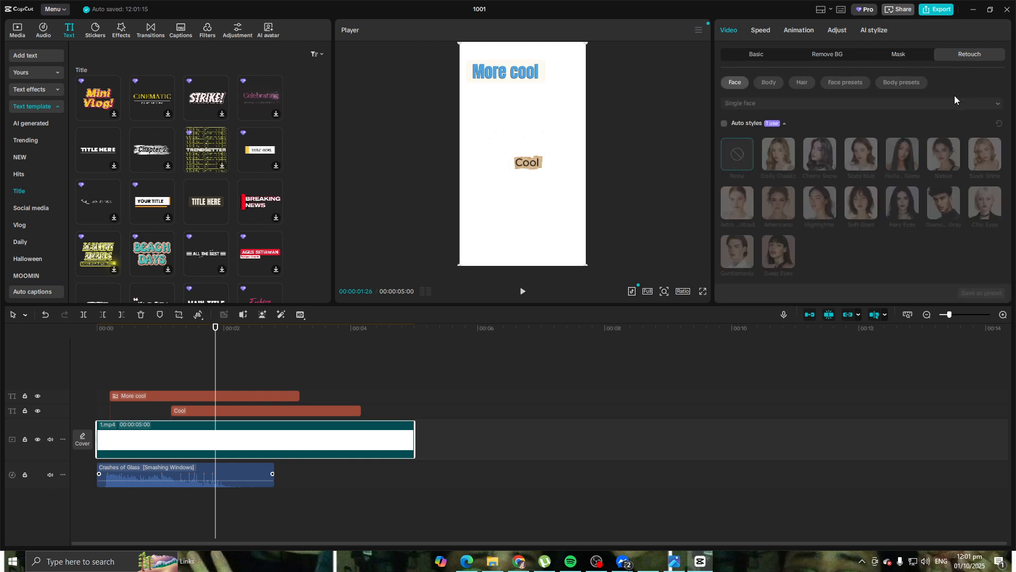
left_click(772, 84)
left_click(800, 84)
left_click(826, 82)
left_click(894, 85)
left_click(834, 87)
left_click(803, 87)
left_click(769, 84)
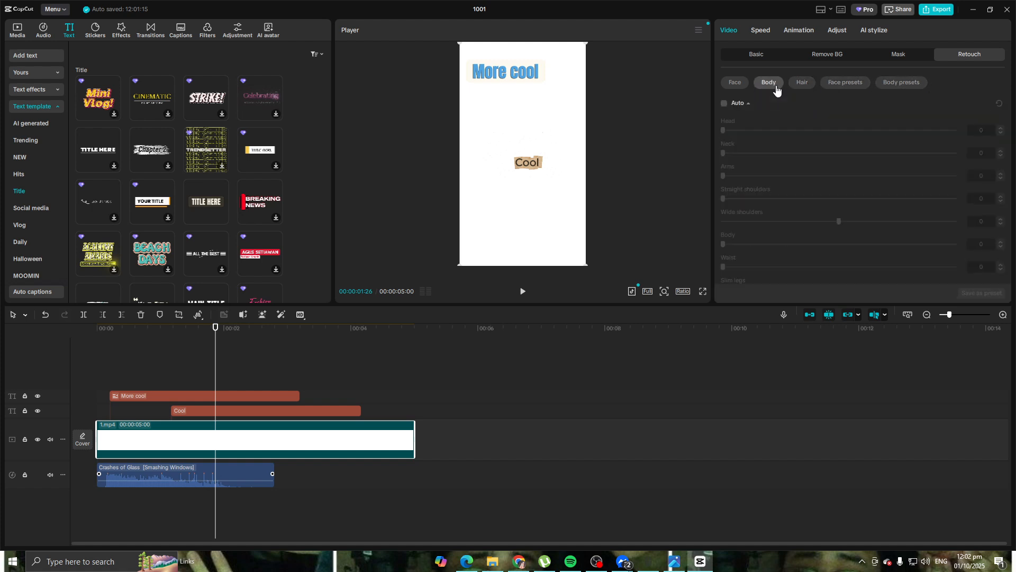
left_click(744, 85)
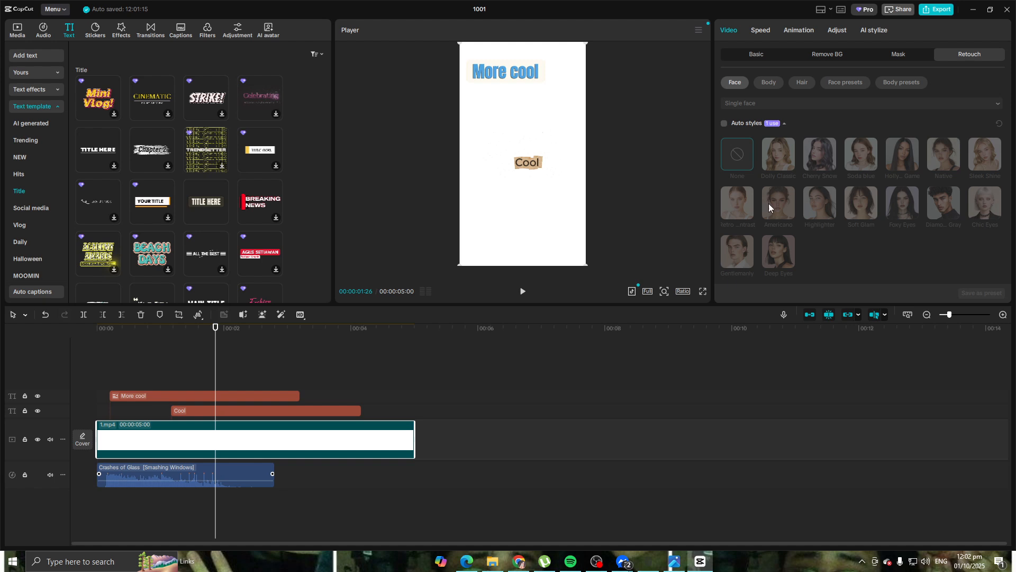
left_click(902, 60)
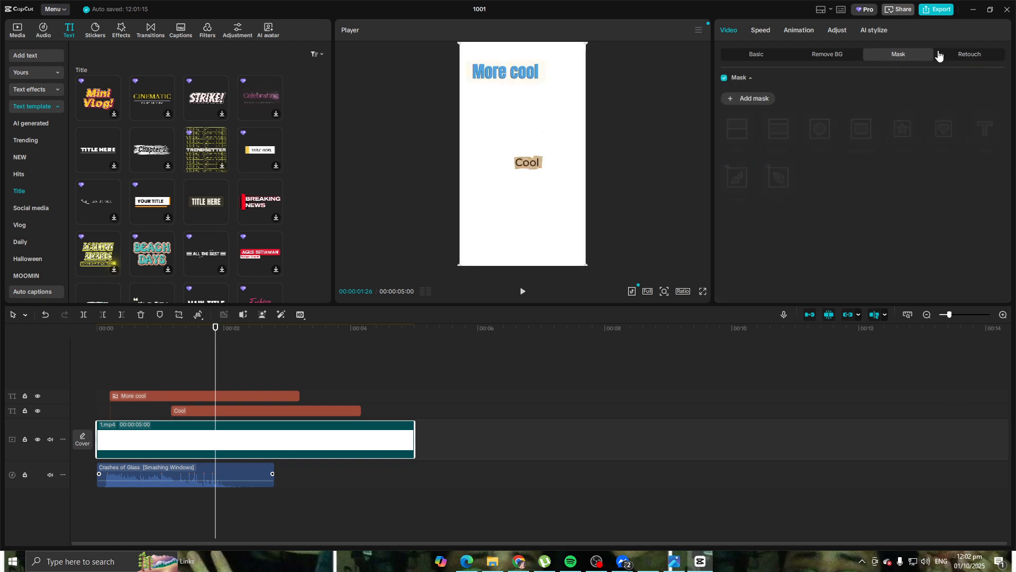
Examine the 1.mp4 clip's Retouch options and its Speed, Animation, Adjust and AI stylize settings.
left_click(972, 59)
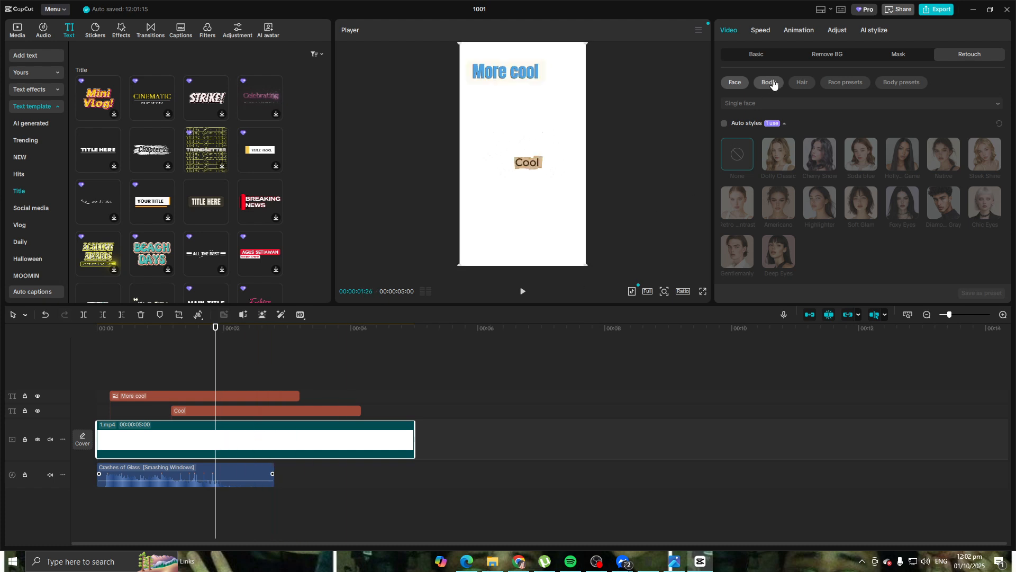
left_click(834, 57)
left_click(876, 57)
left_click(761, 58)
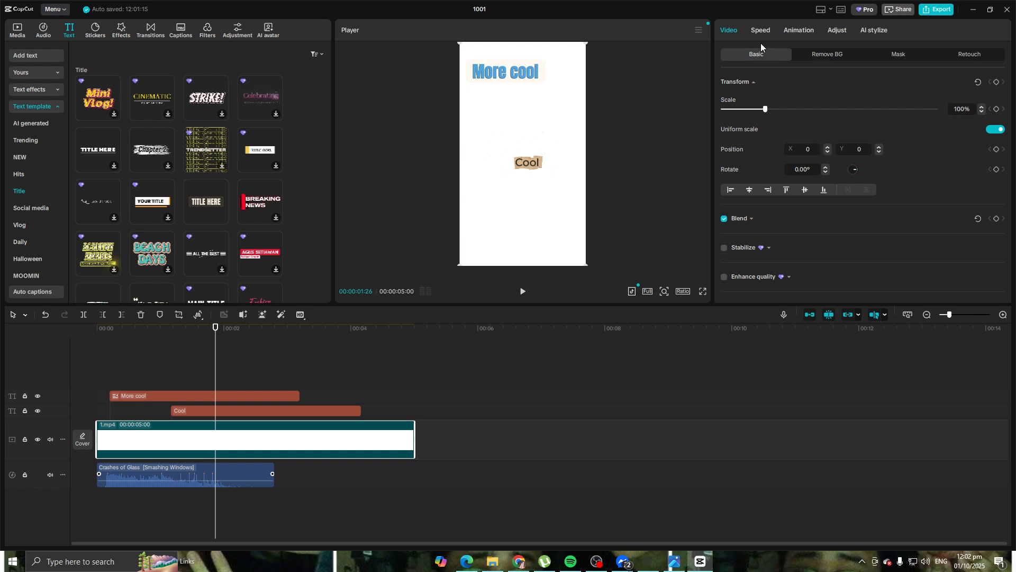
left_click(760, 30)
mouse_move(768, 98)
left_mouse_down()
mouse_move(782, 98)
mouse_move(760, 100)
mouse_move(770, 99)
left_mouse_up()
left_click(791, 30)
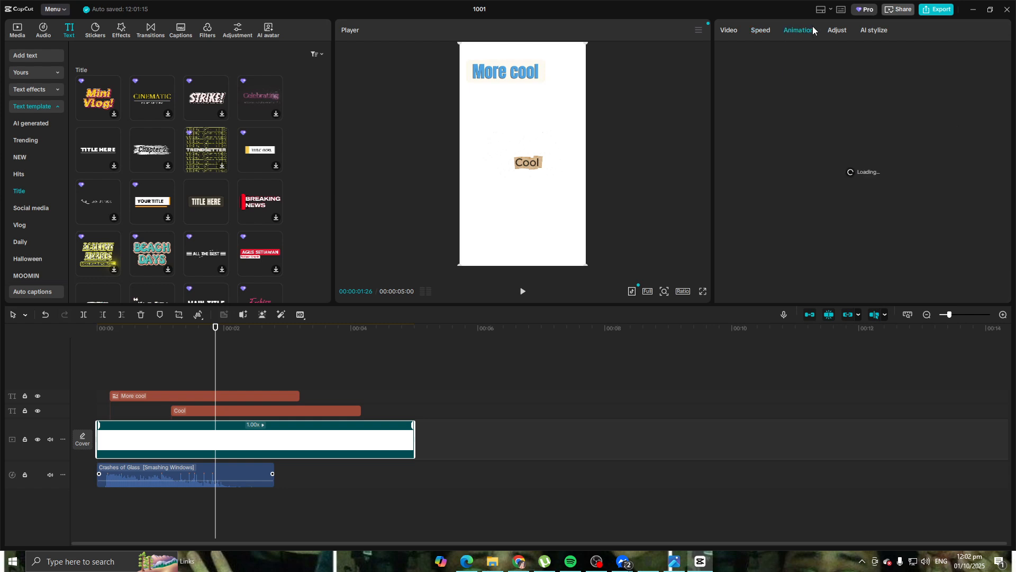
left_click(845, 32)
left_click(866, 32)
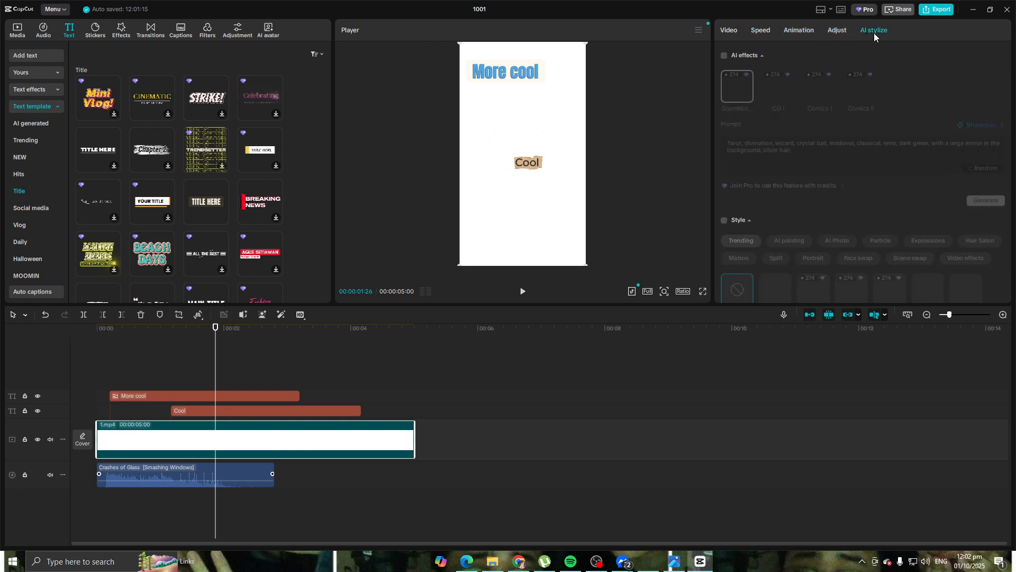
left_click(833, 33)
left_click(799, 34)
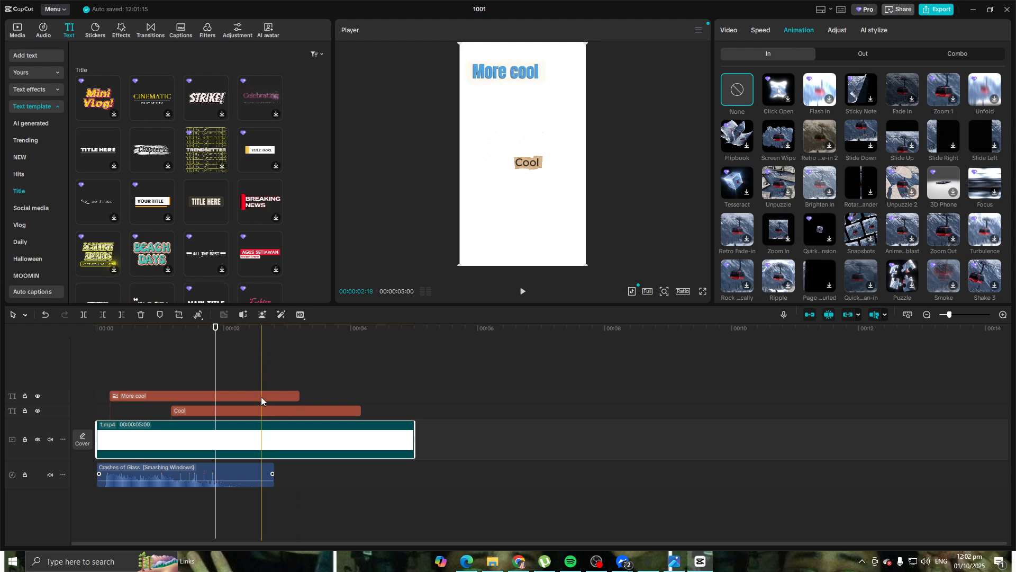
Try to enable a shadow on the "Cool" text.
left_click(268, 411)
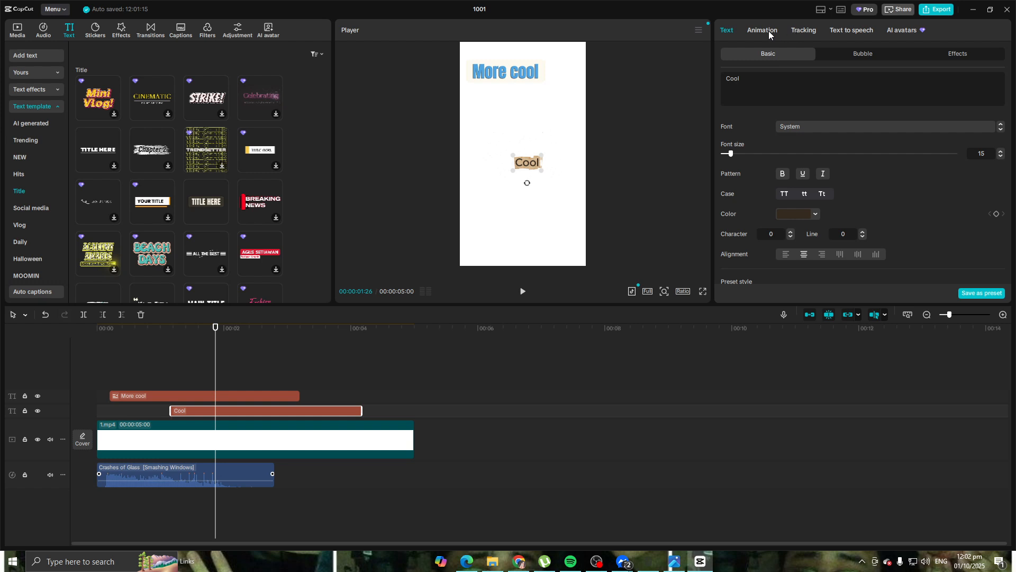
scroll(798, 178, "down", 10)
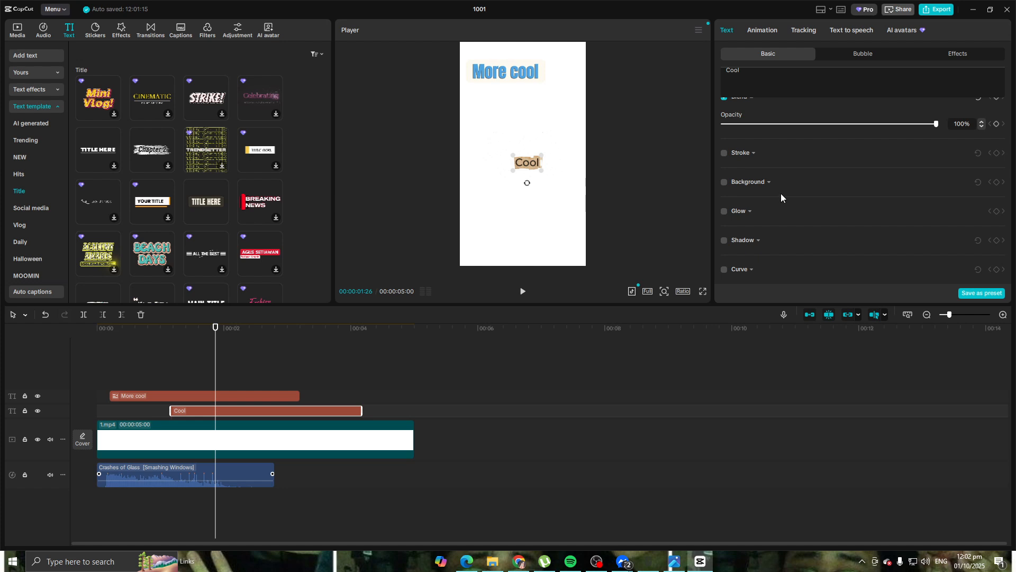
left_click(744, 241)
left_click(725, 241)
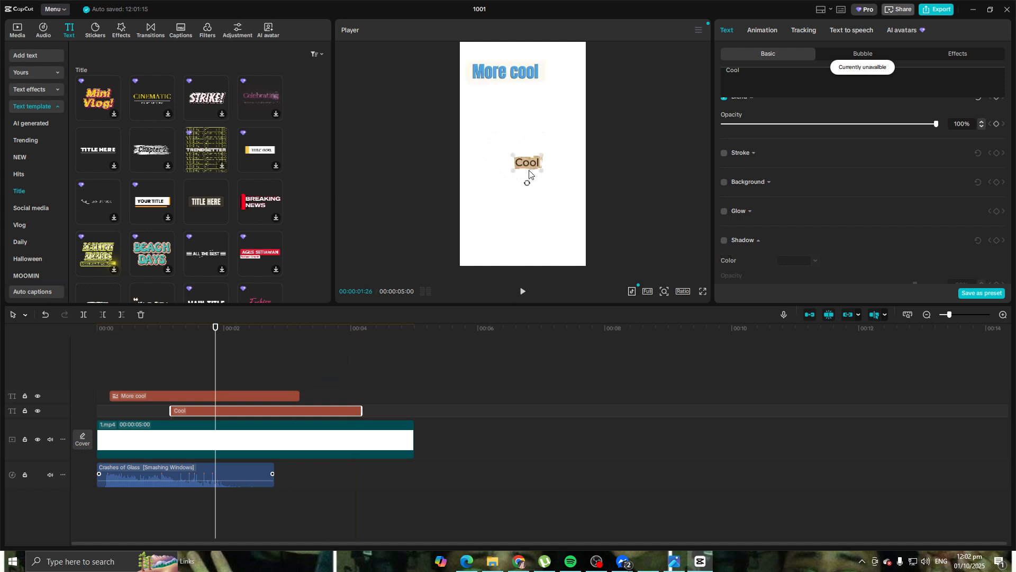
Try to generate speech from the "Cool" text with the Valley Girl voice, cancelling the generation.
left_click(854, 31)
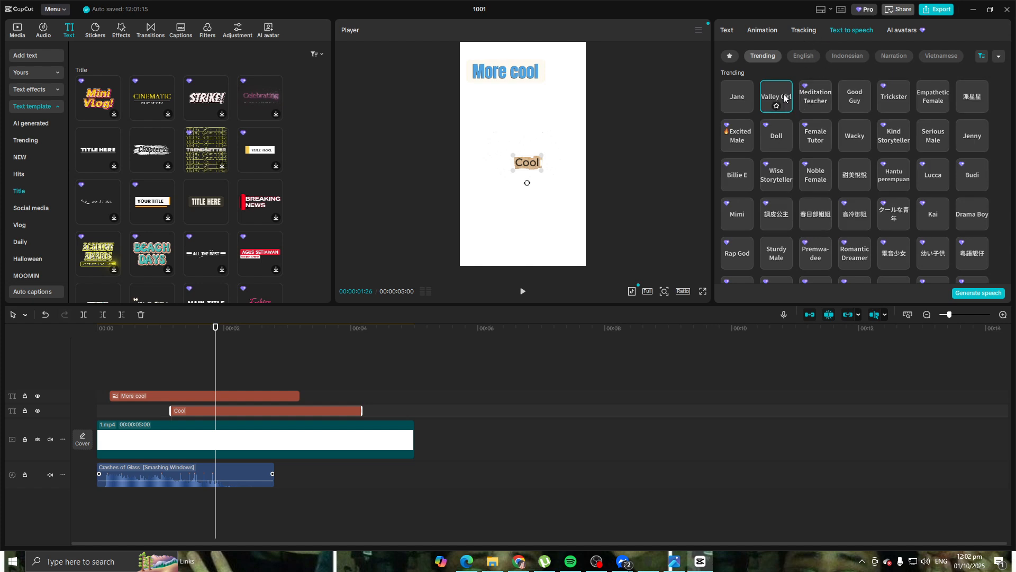
scroll(784, 98, "down", 1)
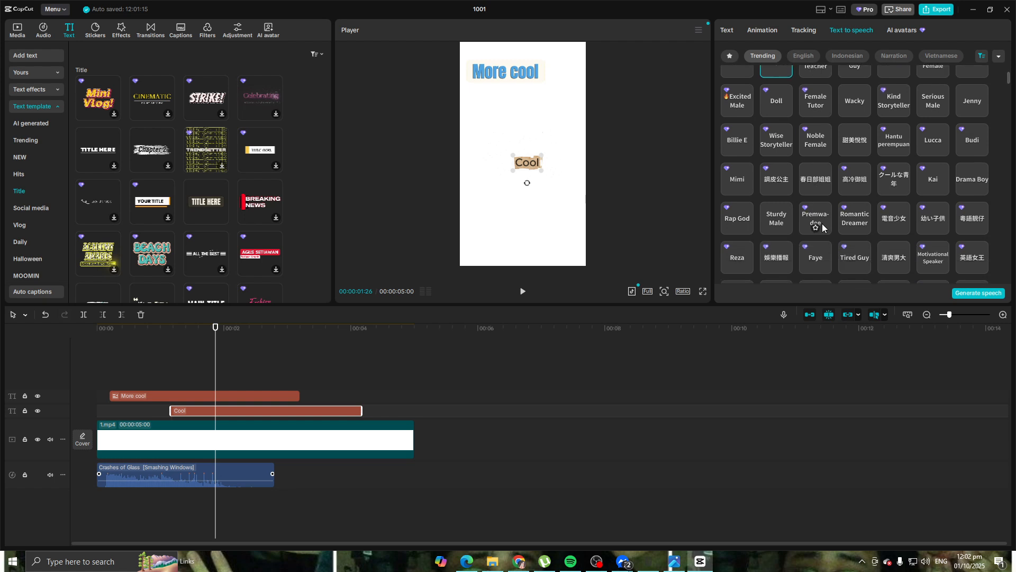
scroll(792, 133, "up", 3)
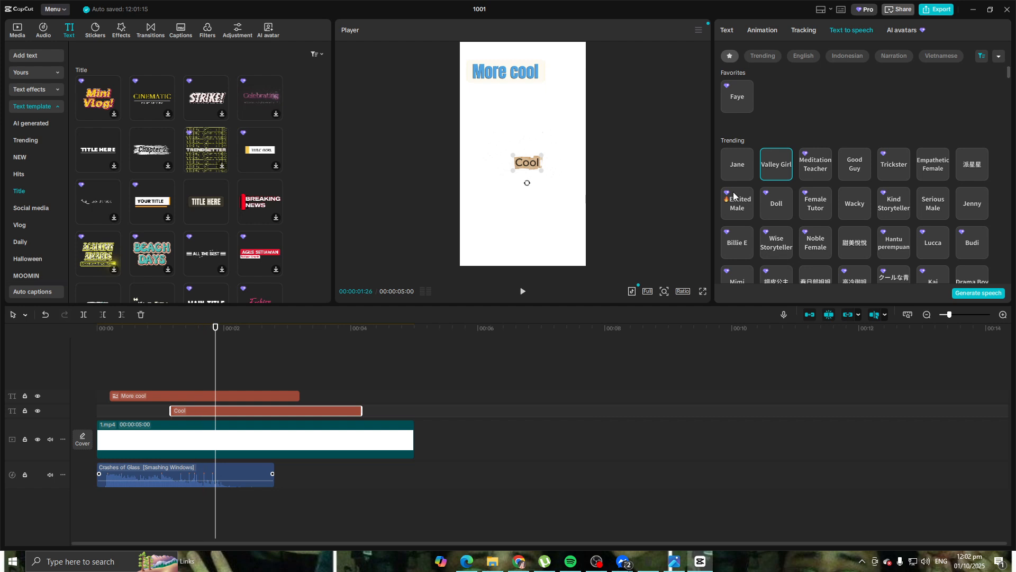
left_click(777, 156)
left_click(971, 292)
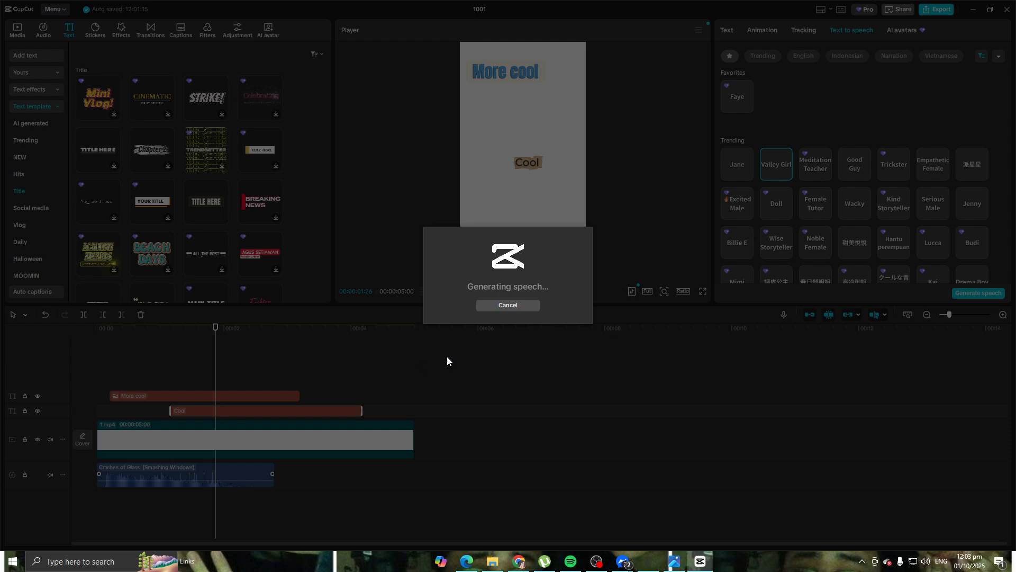
left_click(520, 309)
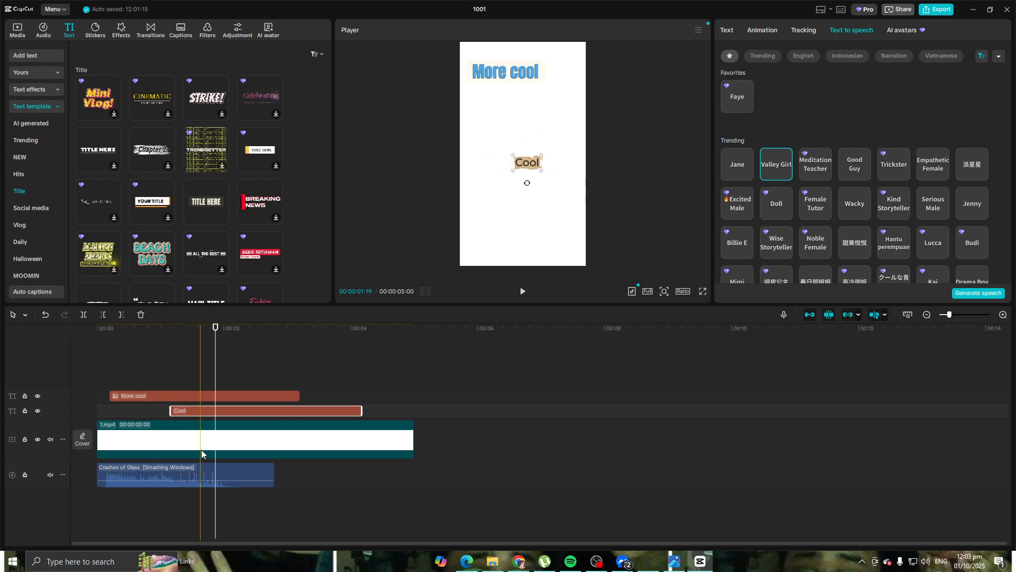
Examine the Crashes of Glass audio clip's Basic and Speed settings, voice filters and Speech to song styles.
left_click_drag(187, 475, 181, 479)
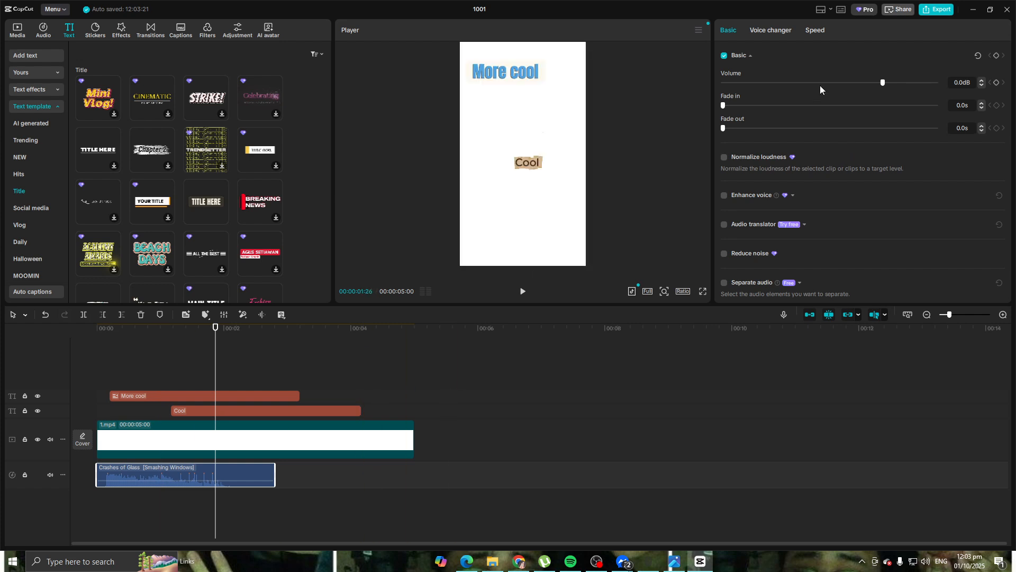
left_click(779, 30)
left_click(816, 30)
left_click(771, 31)
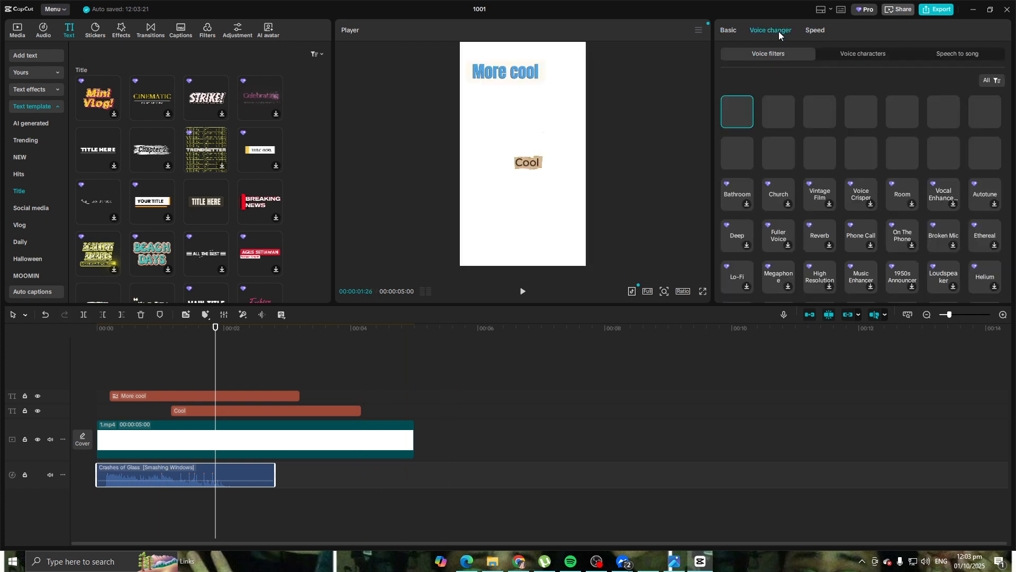
left_click(816, 31)
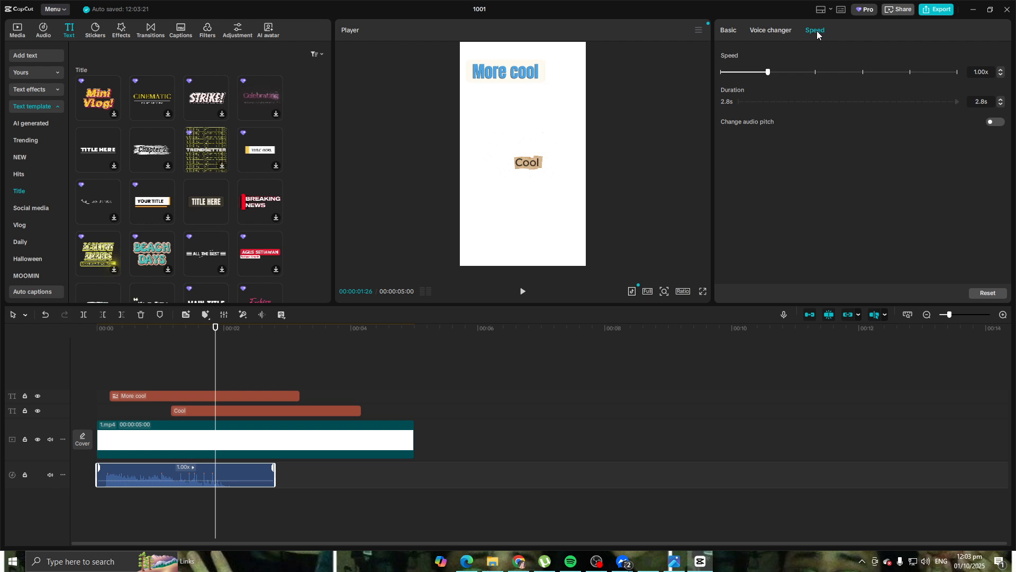
left_click(780, 31)
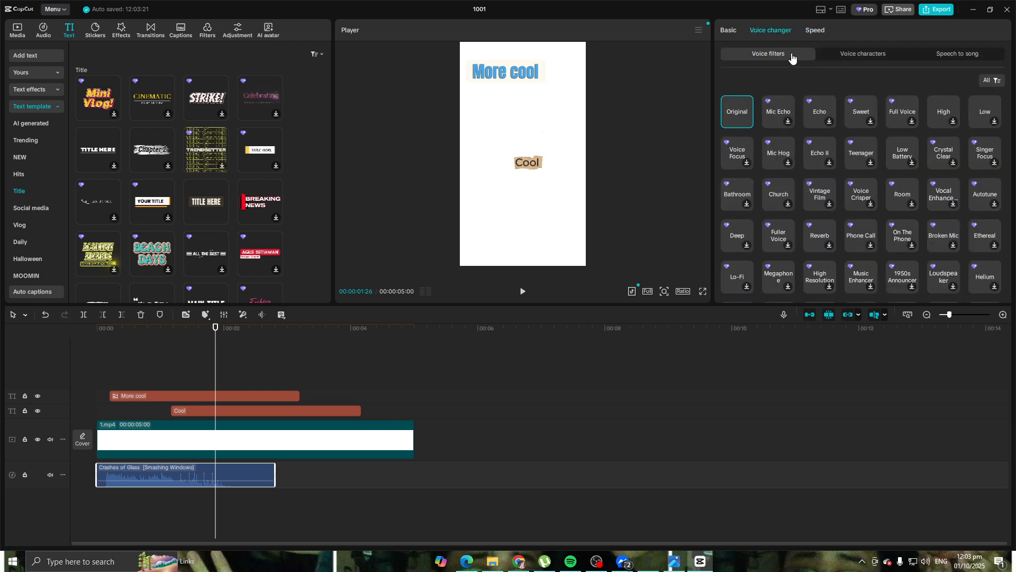
left_click(952, 54)
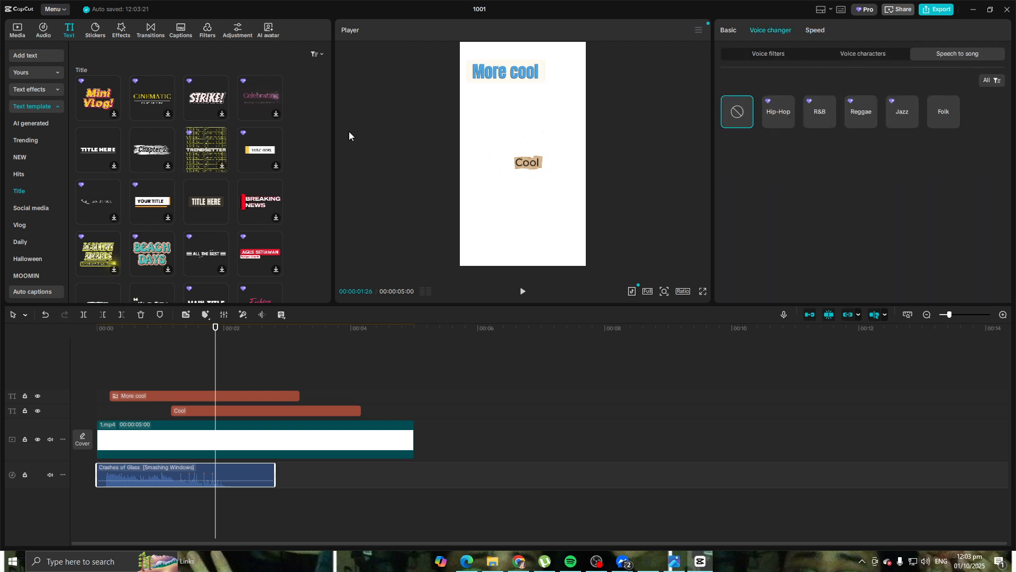
Add the trending cat face sticker on a new track above the titles, starting at about 1.5 seconds.
left_click(93, 30)
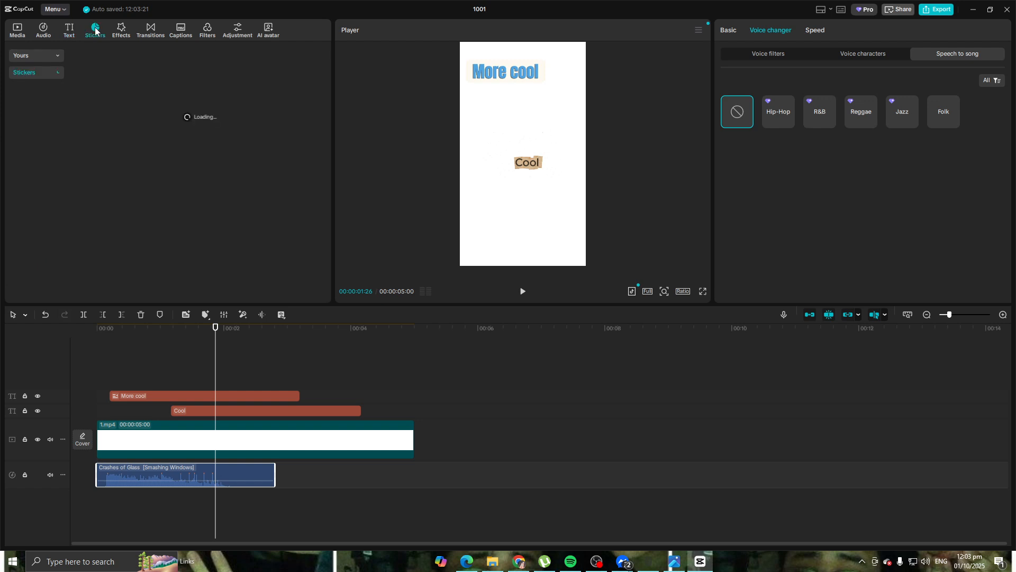
left_click(45, 56)
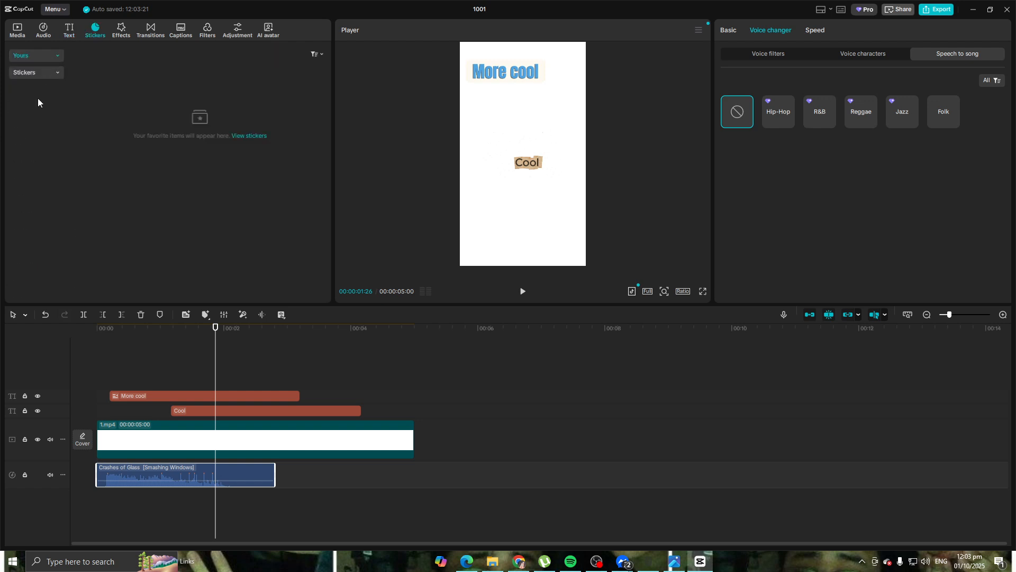
left_click(45, 72)
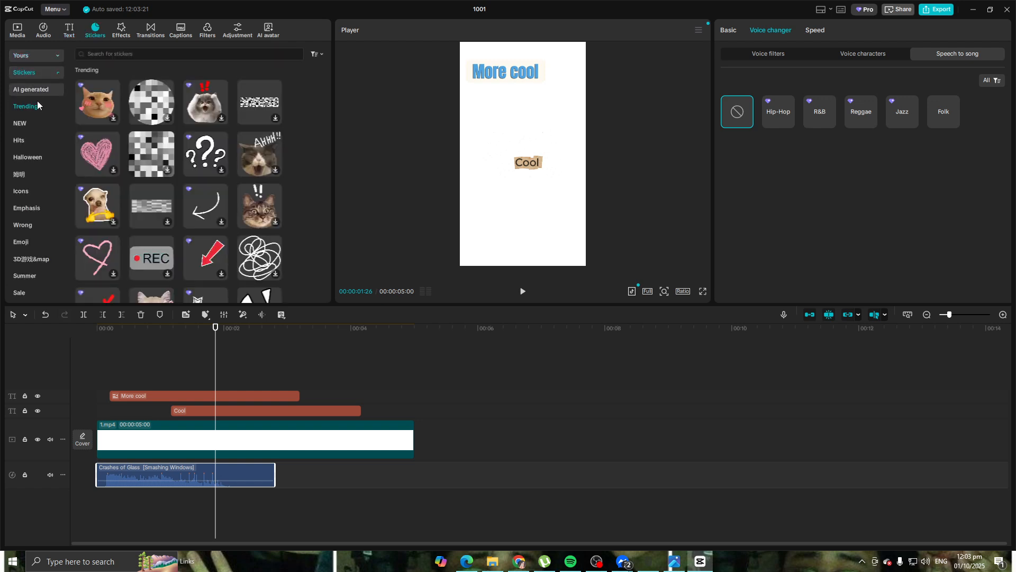
left_click(97, 100)
left_click_drag(97, 101, 196, 358)
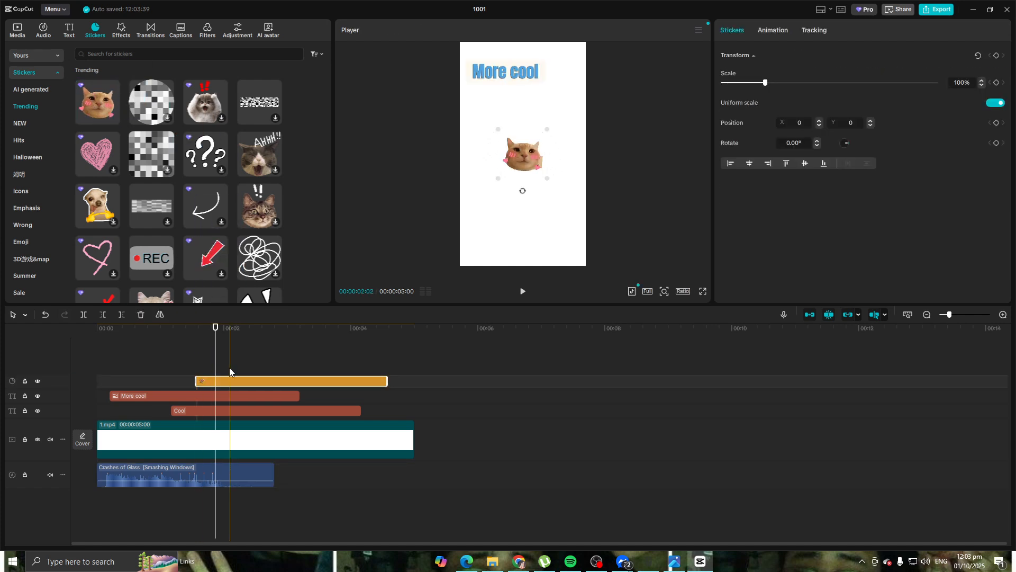
Examine the cat sticker's Animation, Tracking and Transform settings and the list of sticker categories.
left_click(772, 30)
left_click(813, 30)
left_click(768, 32)
left_click(732, 30)
scroll(40, 167, "down", 10)
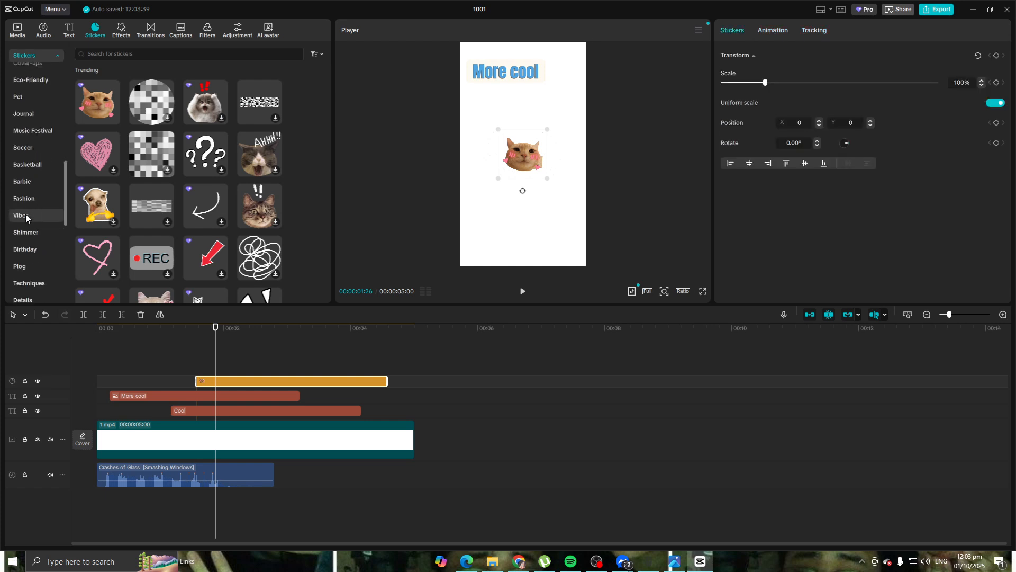
Apply the trending Fade In video effect to the 1.mp4 clip.
left_click(121, 33)
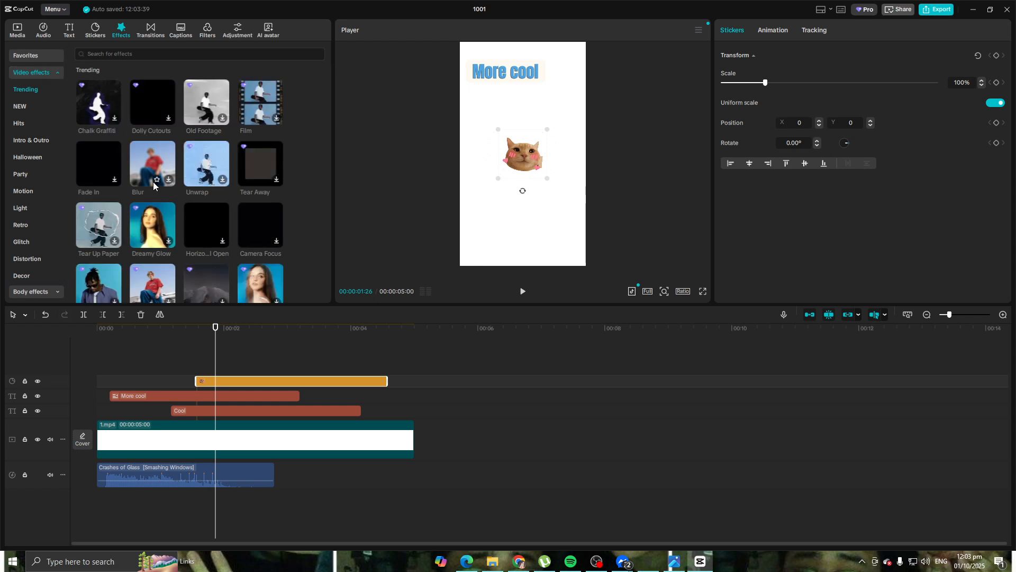
left_click(97, 163)
left_click_drag(97, 161, 103, 447)
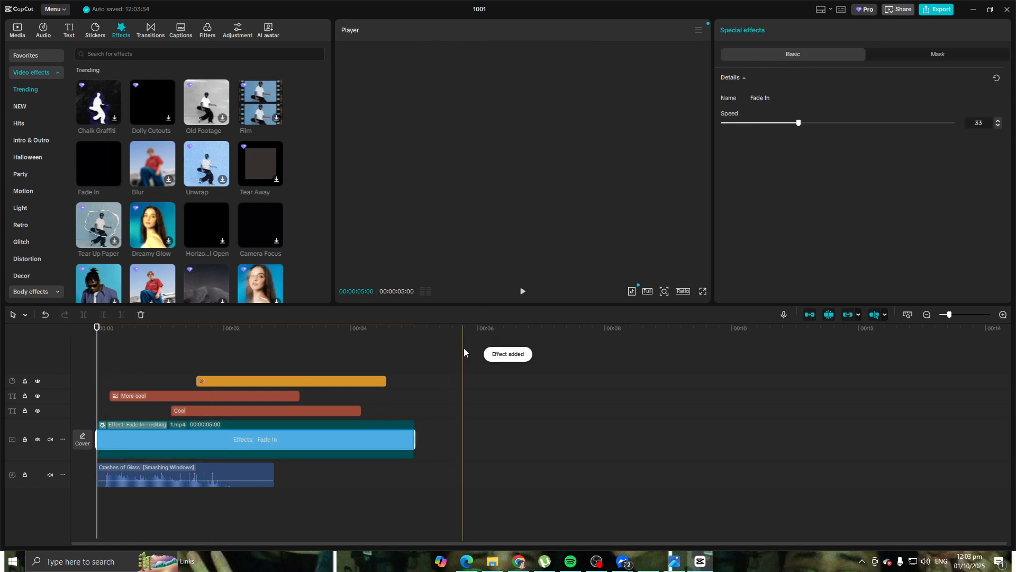
Preview the video up to about 3 seconds and move the cat sticker to about X 431, Y 654, above "Cool".
left_click(524, 293)
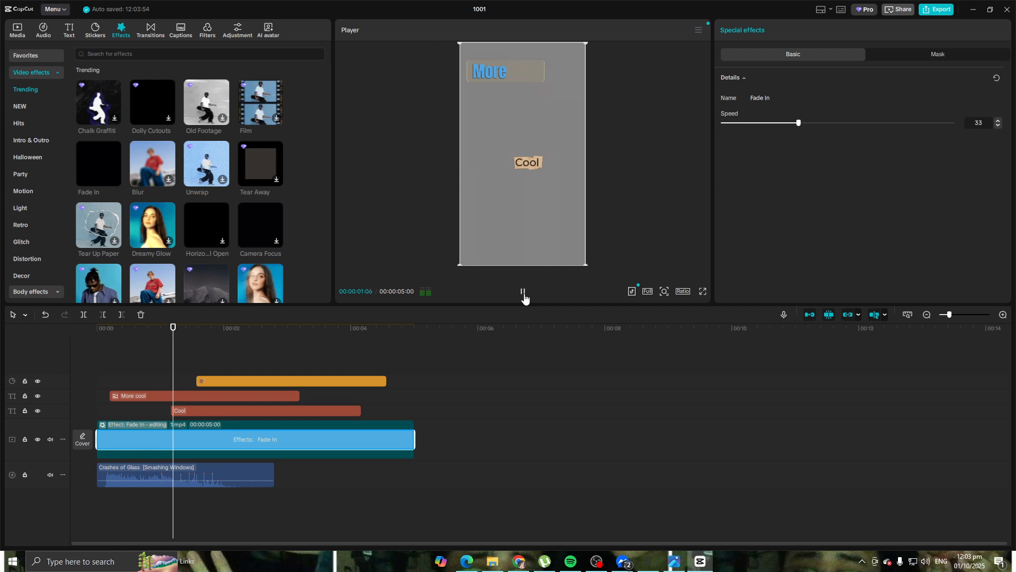
left_click(523, 295)
left_click(529, 155)
left_click_drag(530, 155, 555, 115)
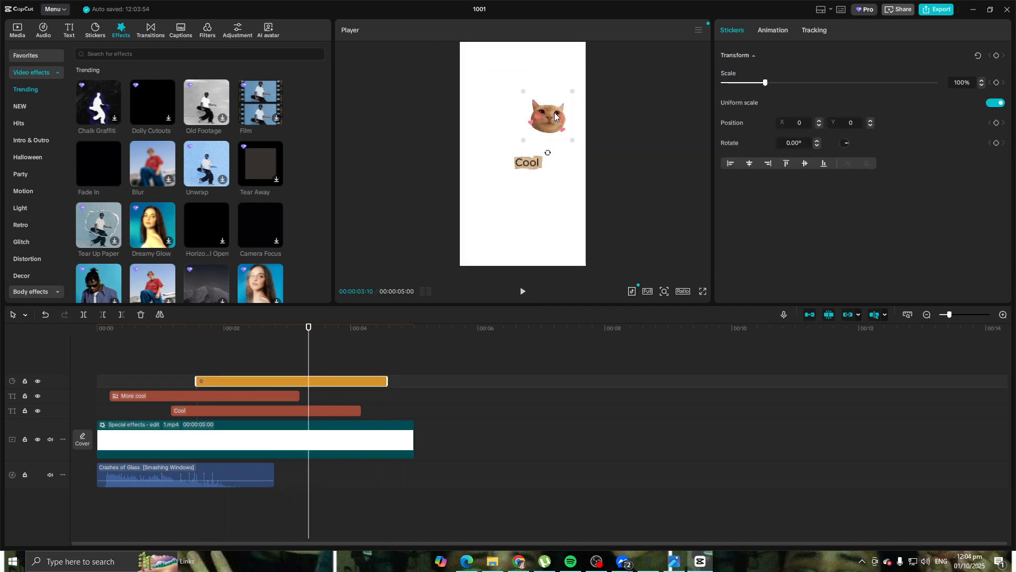
Browse the Motion, Retro and Glitch video effects.
left_click(41, 192)
left_click(41, 225)
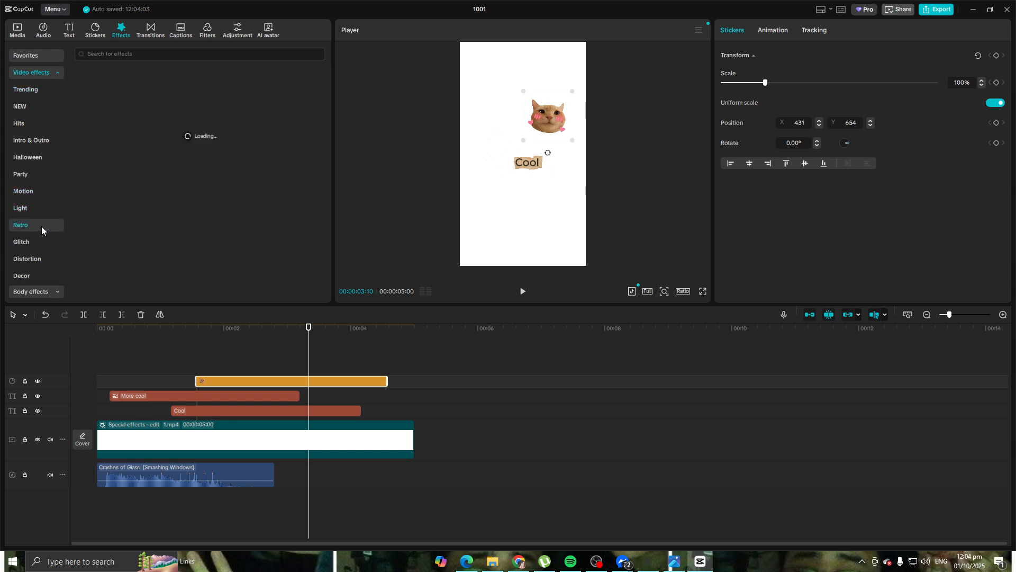
left_click(51, 245)
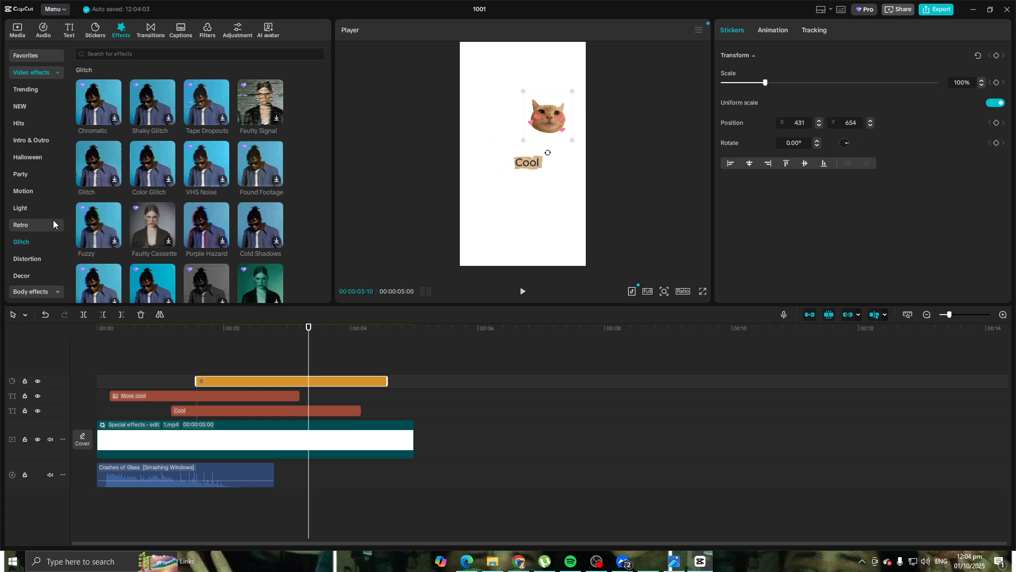
Try to add the Black Fade, Mix and Shadow Sweep transitions to the 1.mp4 clip.
left_click(149, 28)
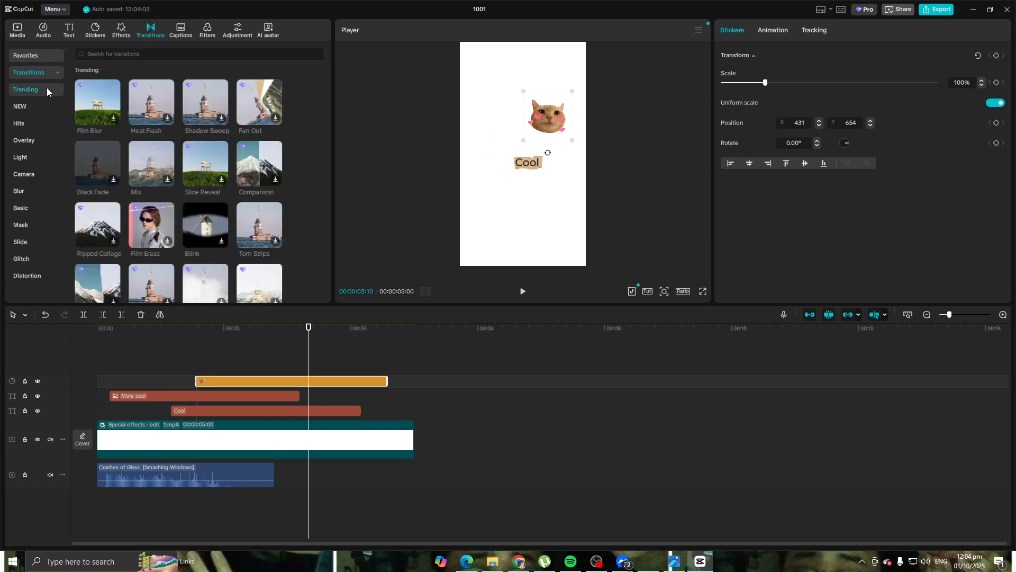
left_click(104, 153)
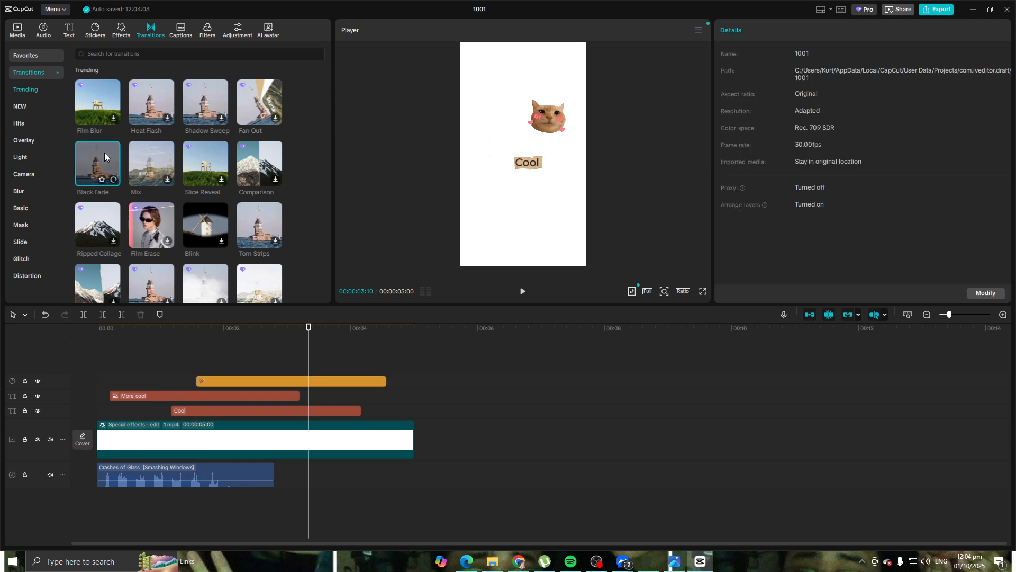
left_click(143, 165)
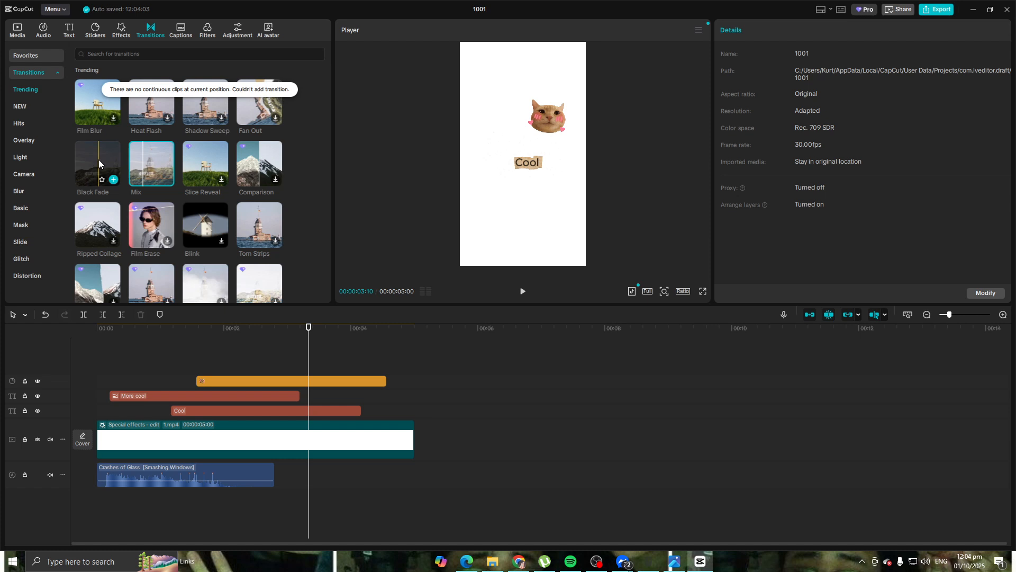
left_click(28, 143)
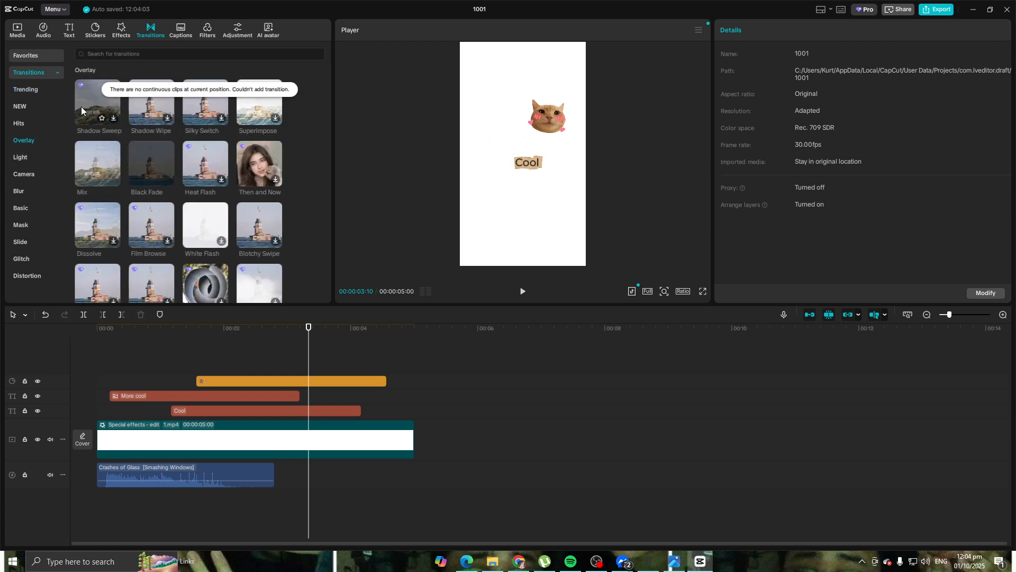
left_click_drag(104, 104, 278, 419)
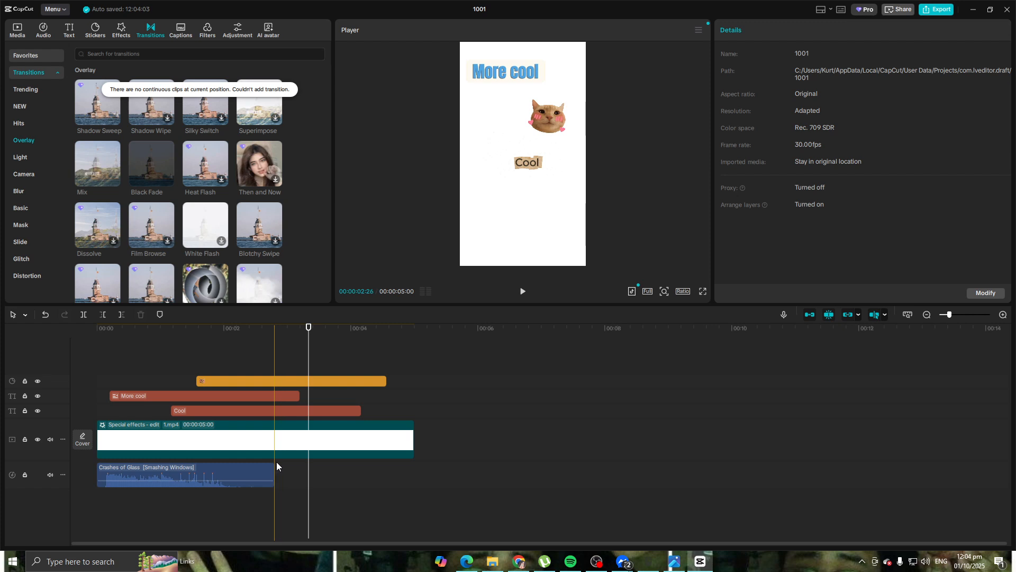
left_click(287, 438)
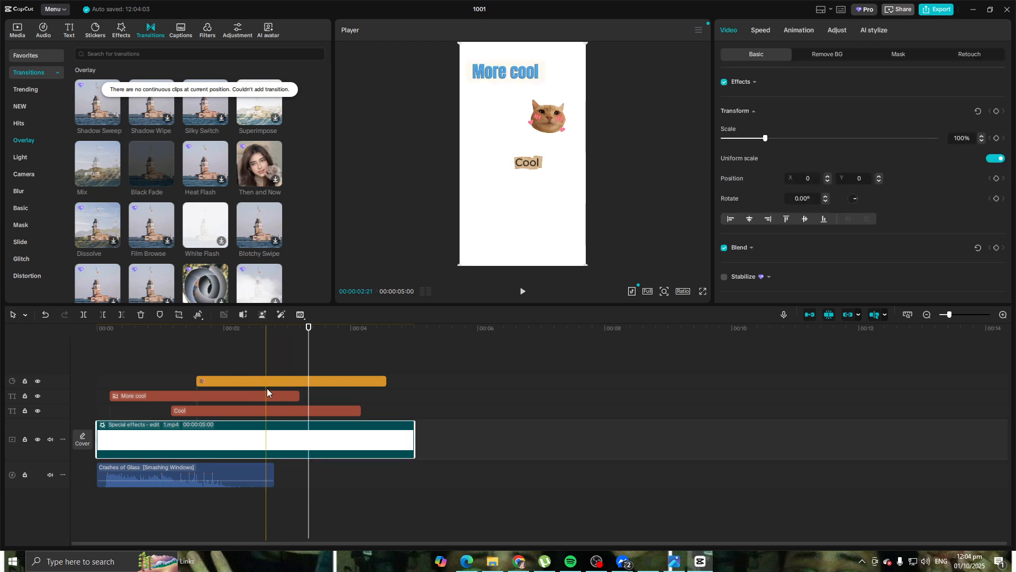
key("ctrl+v")
left_click_drag(383, 416, 337, 422)
left_click_drag(198, 240, 113, 193)
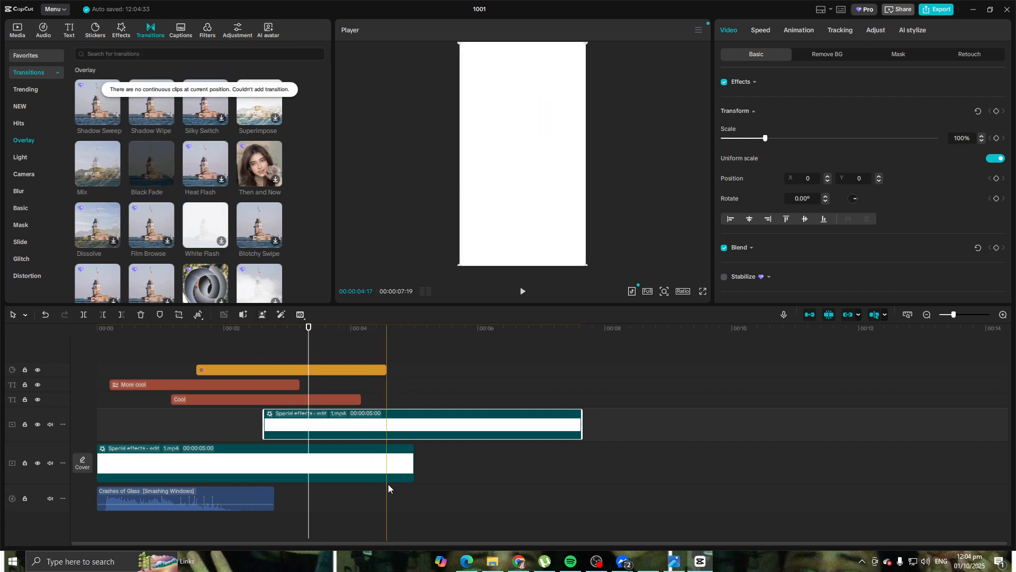
scroll(100, 135, "up", 2)
left_click(101, 135)
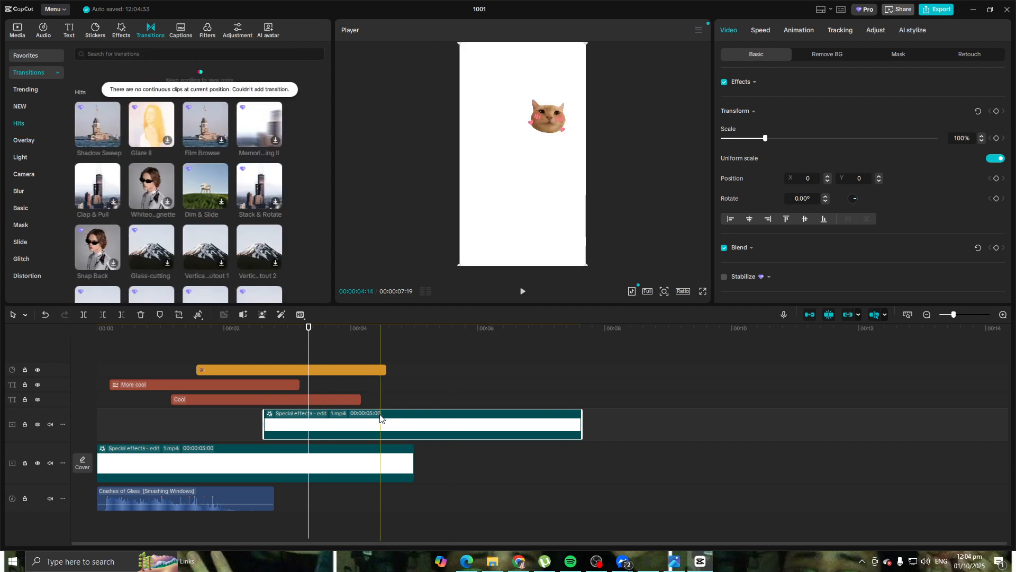
key("Delete")
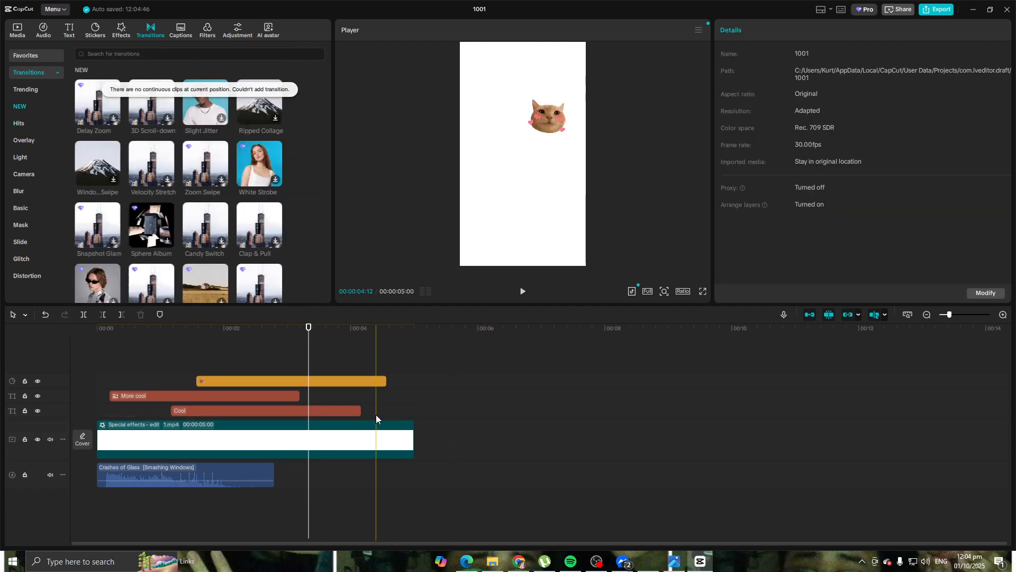
Browse the Overlay and Glitch transitions and try to add the Glitch transition at the playhead.
left_click(38, 140)
left_click(33, 256)
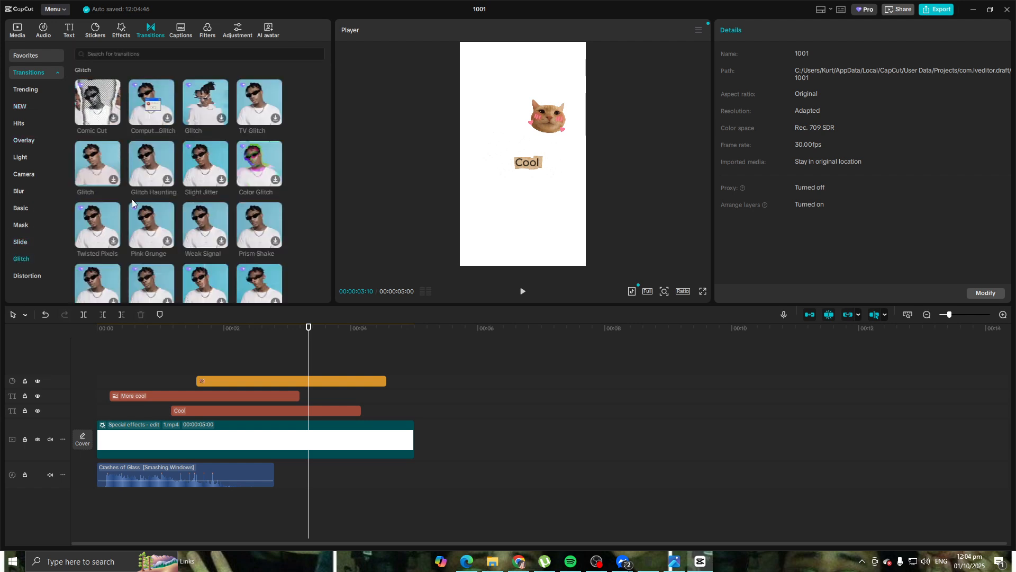
left_click(92, 157)
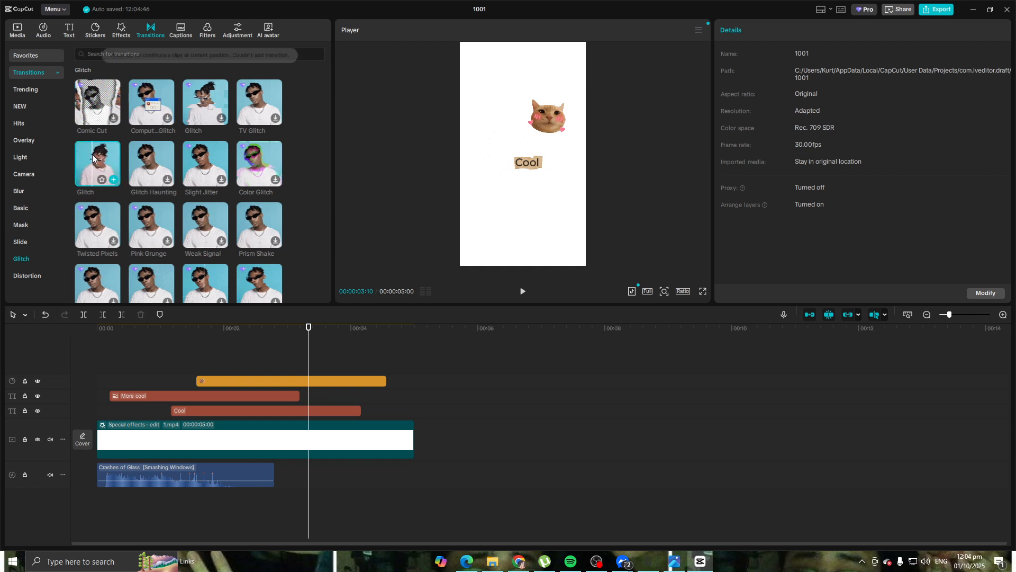
mouse_move(99, 158)
left_mouse_down()
mouse_move(249, 446)
mouse_move(91, 166)
left_mouse_up()
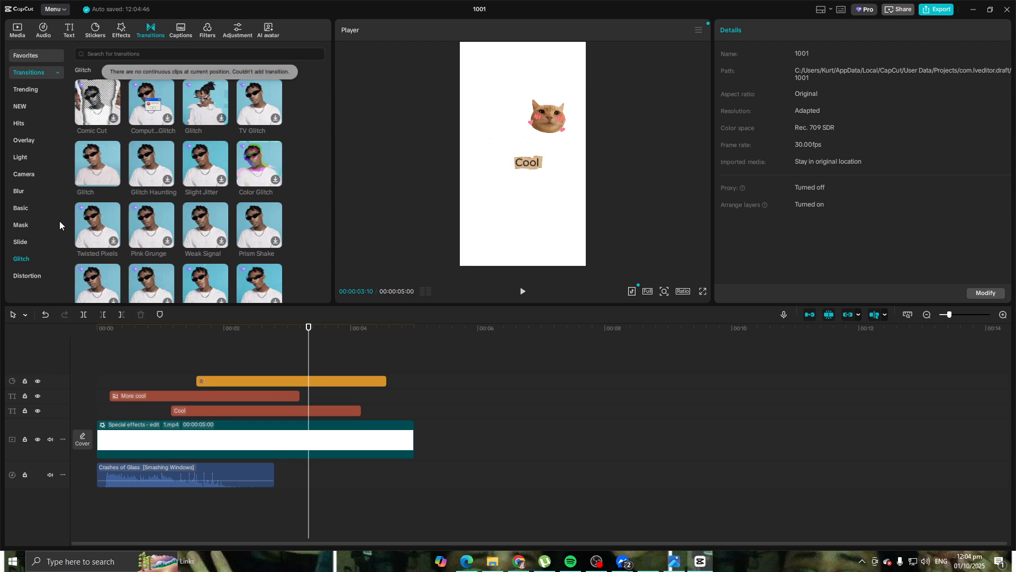
Try to generate English auto captions, with the playhead moved back to 00:00:00:16.
left_click(173, 32)
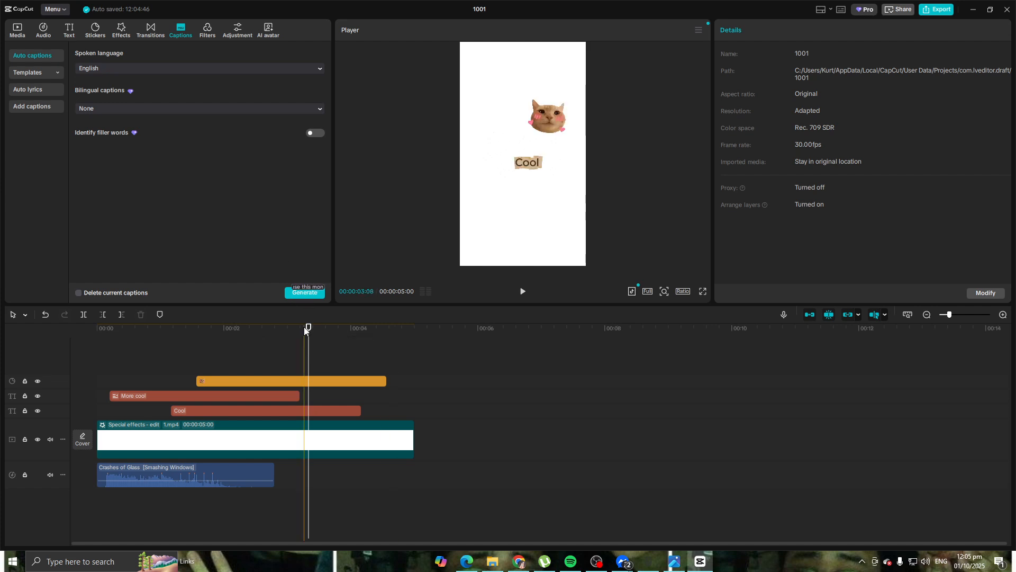
left_click_drag(310, 331, 131, 333)
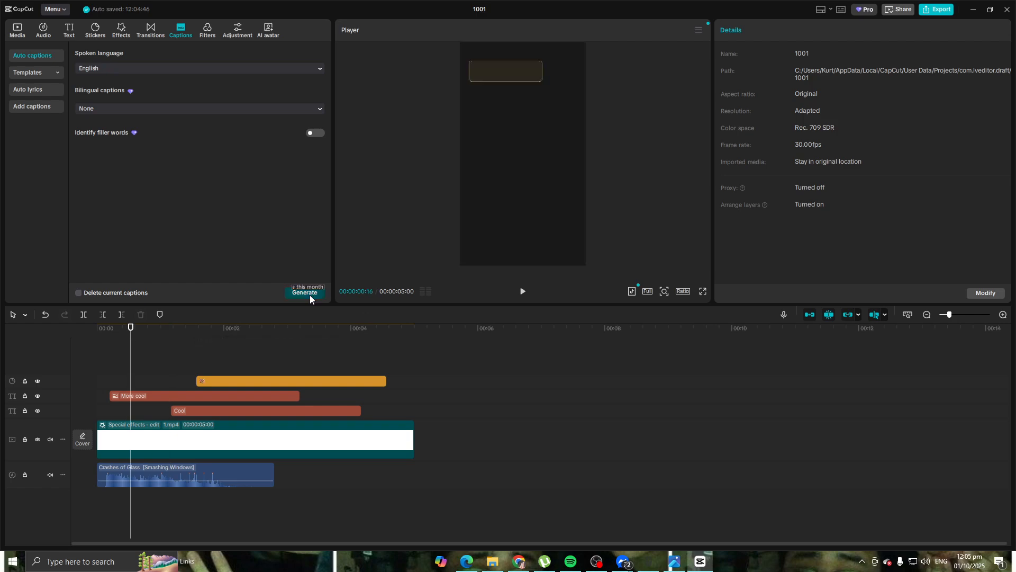
left_click(310, 294)
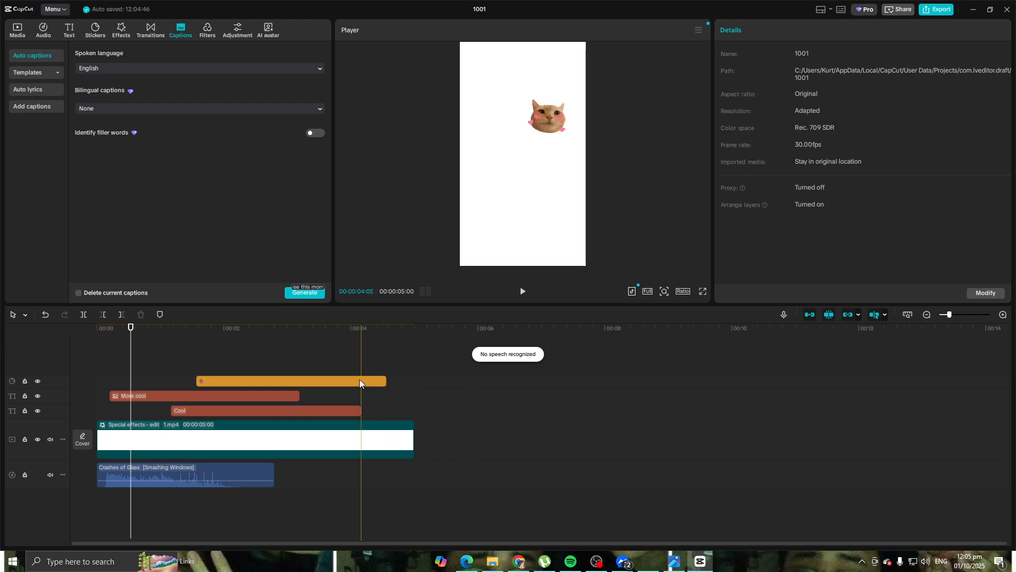
Preview the video up to about 00:00:01:19 and check which Pro materials the export requires, returning to the edit.
left_click(521, 291)
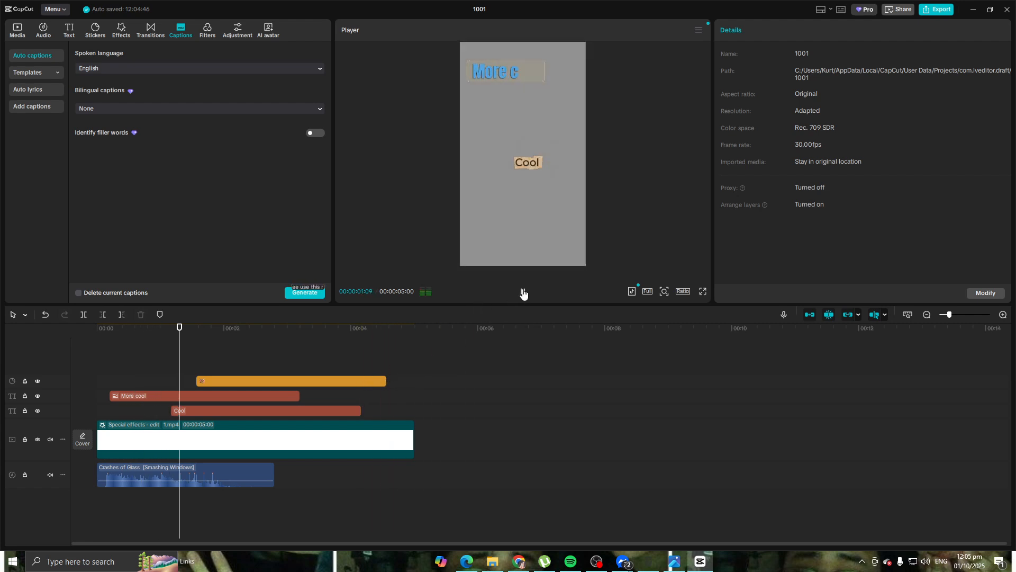
left_click(521, 291)
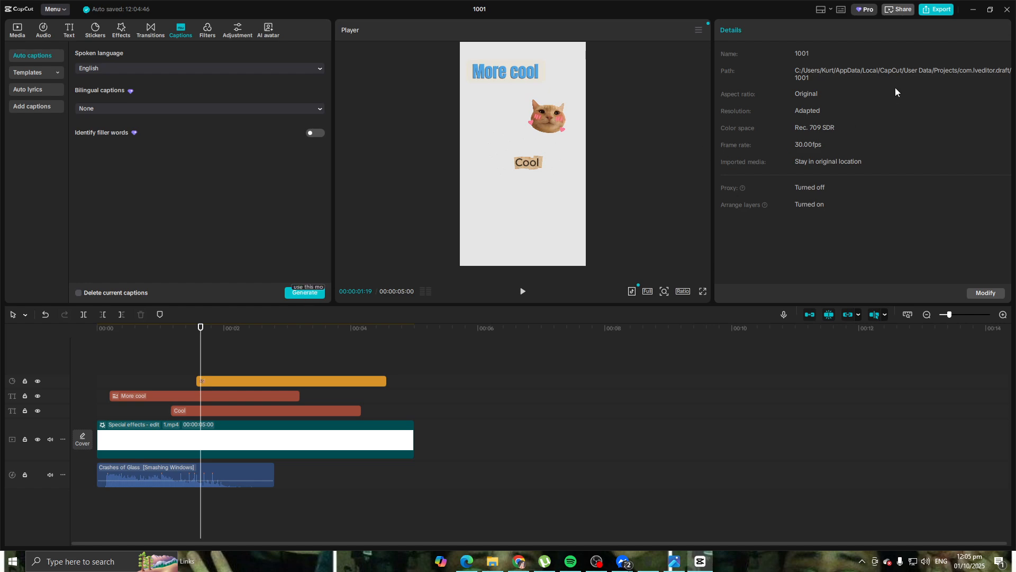
left_click(931, 11)
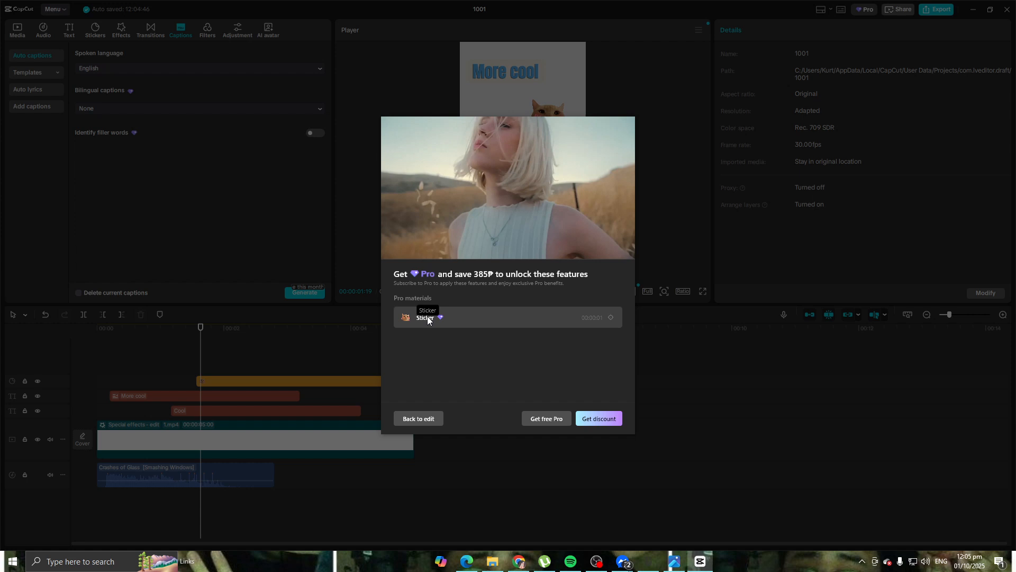
left_click(429, 419)
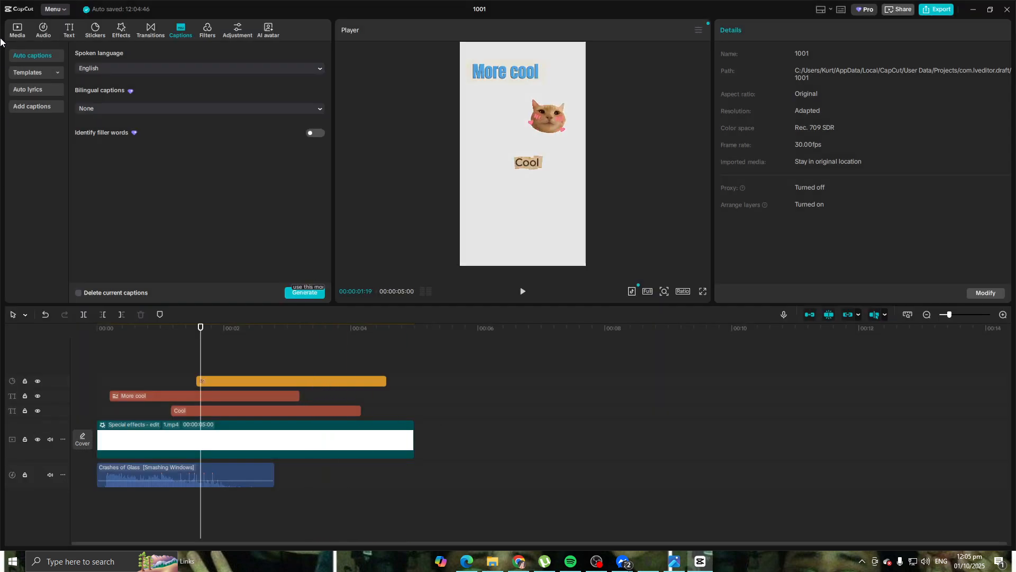
Preview free and Pro caption templates in the Trending category, including the black-outlined "QUICK" and grey "brown fox" styles.
left_click(43, 78)
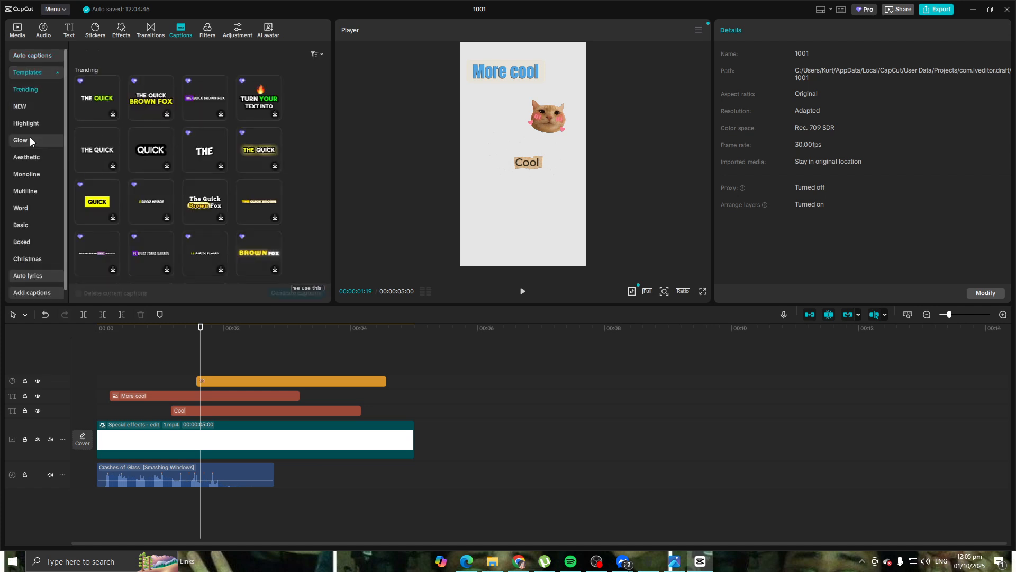
left_click(102, 151)
left_click(141, 144)
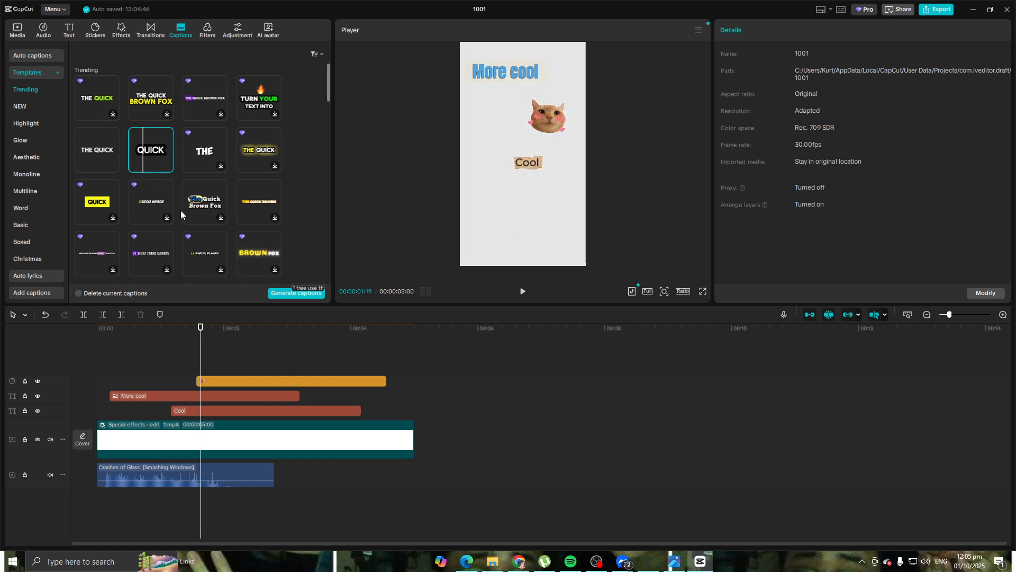
left_click(141, 199)
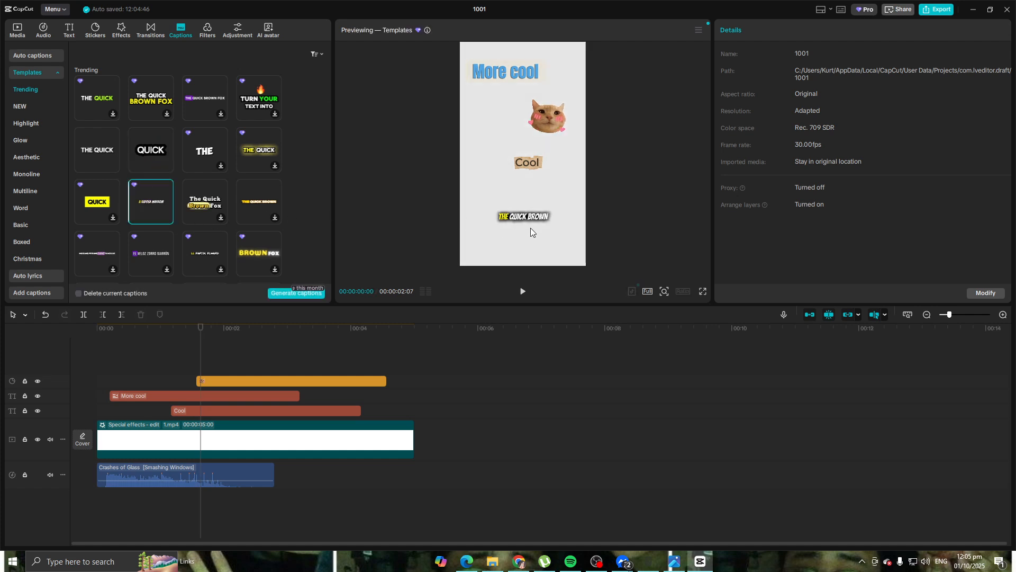
left_click(134, 166)
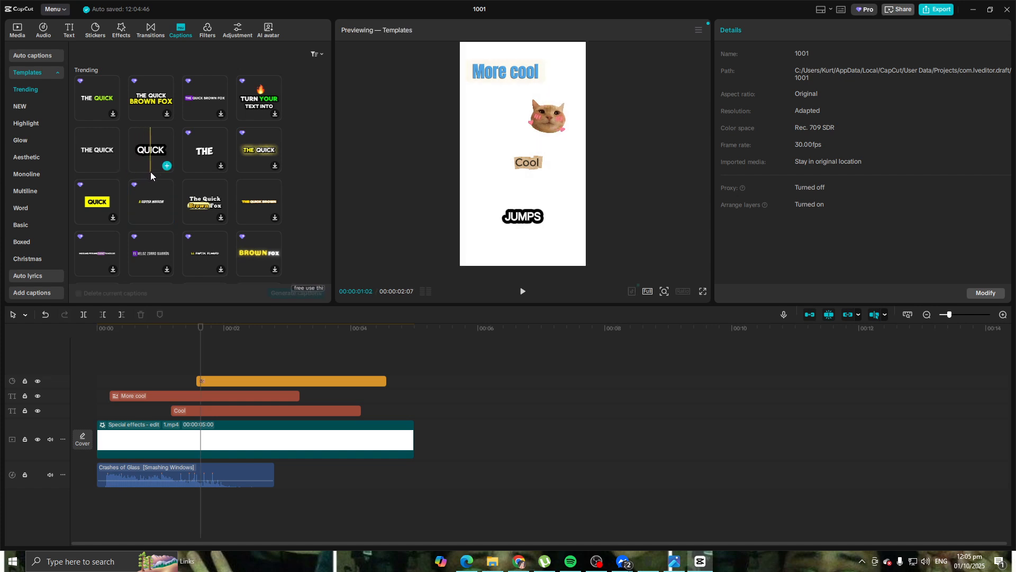
left_click(86, 208)
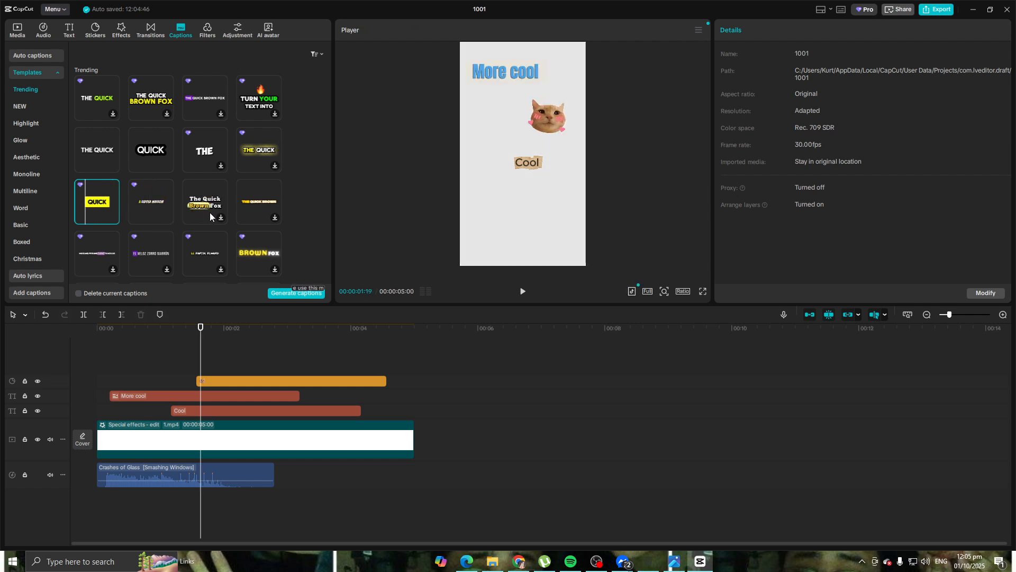
scroll(258, 201, "down", 2)
left_click(250, 259)
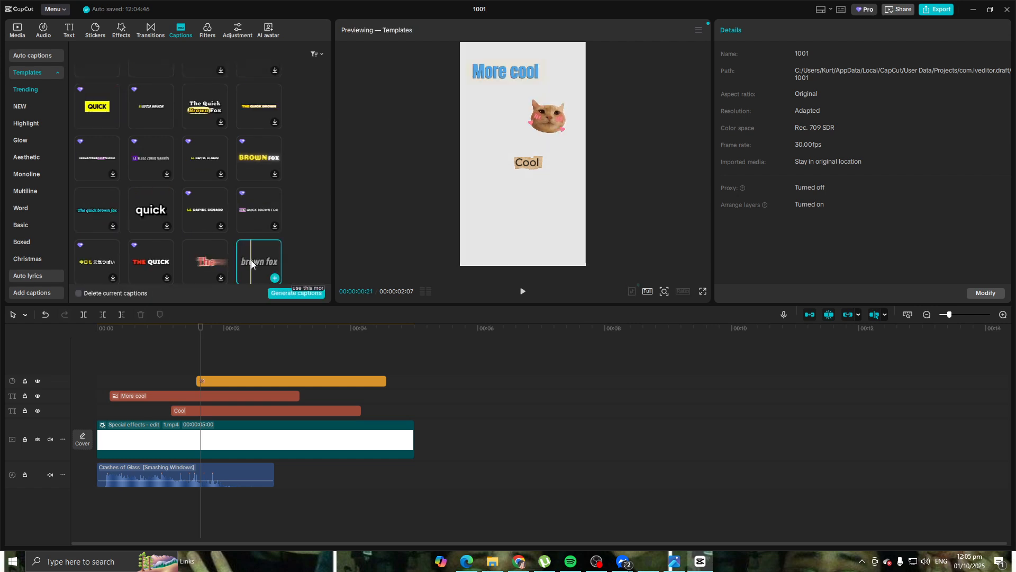
left_click(258, 263)
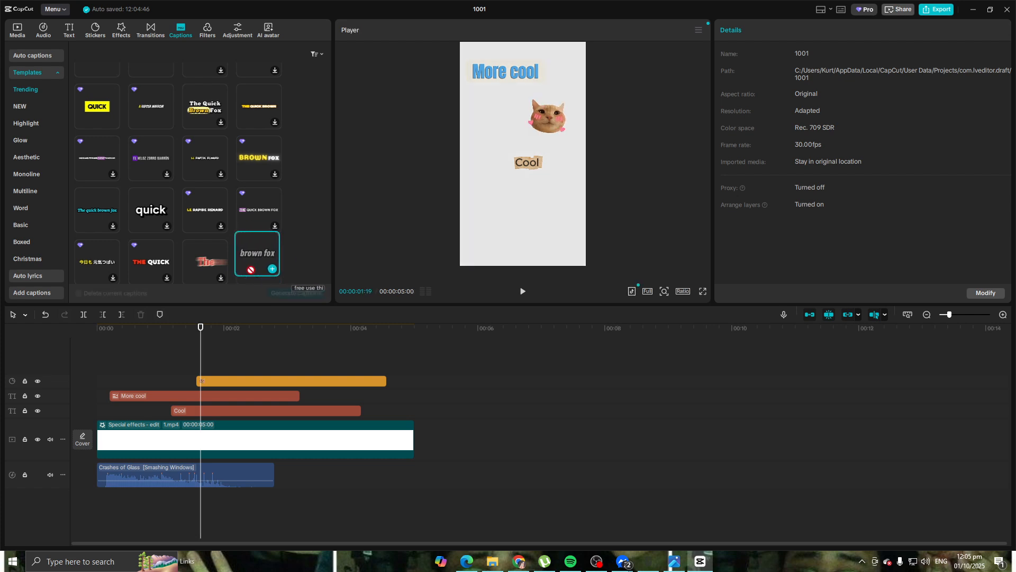
Browse the Featured filters, trying out Crystal Clear, to compare the free and Pro ones.
left_click(208, 34)
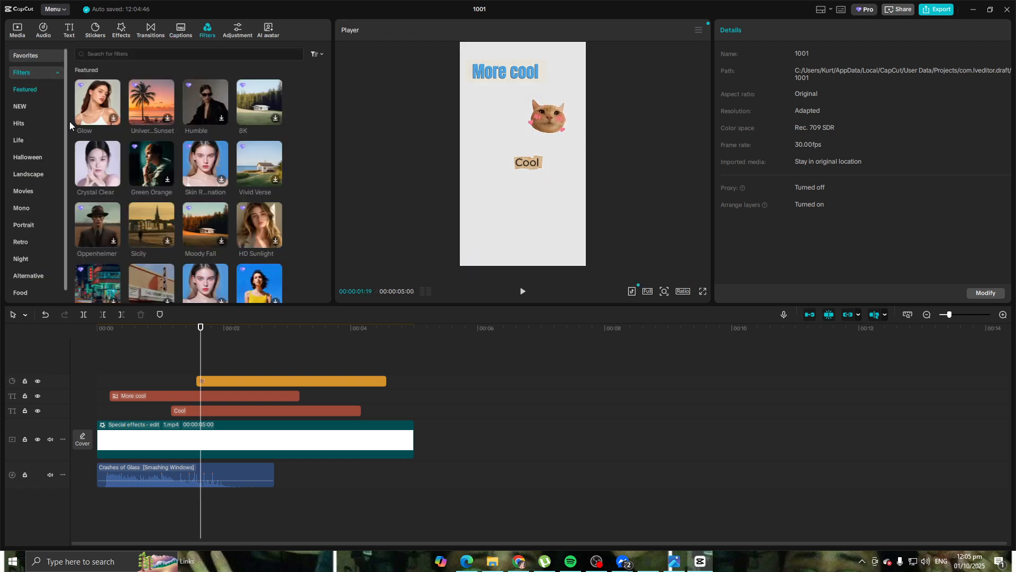
left_click(90, 170)
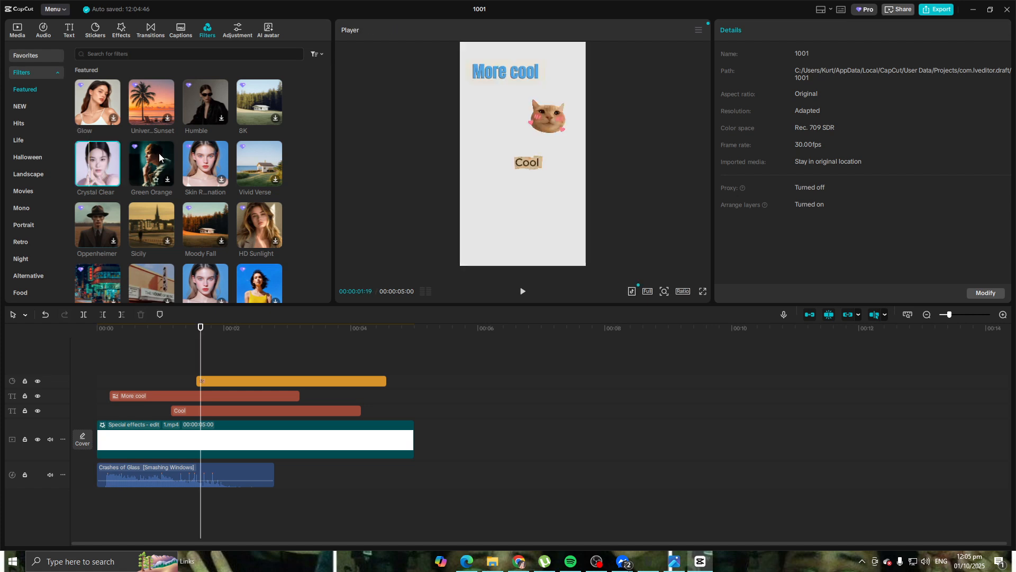
left_click(209, 166)
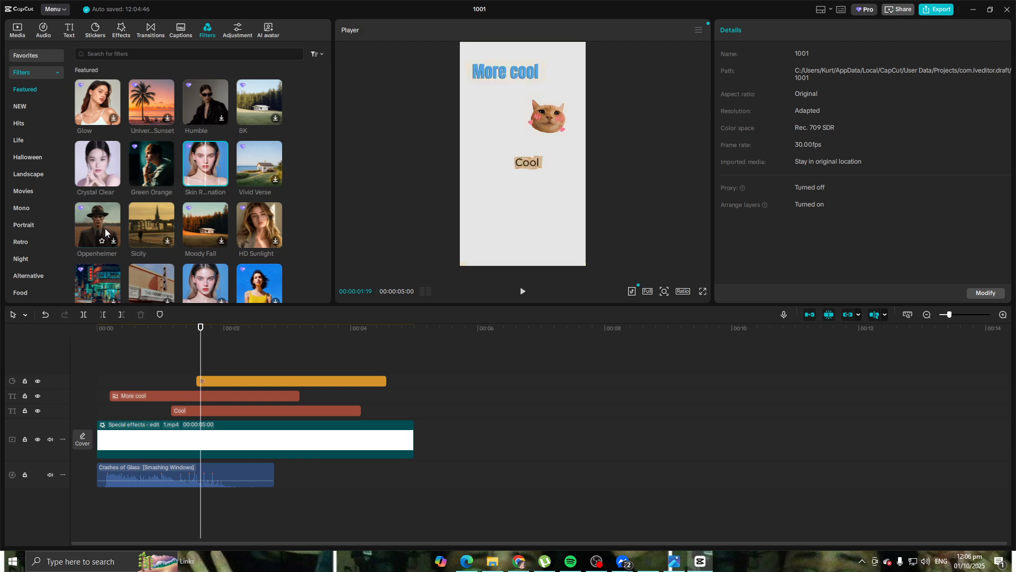
left_click(102, 160)
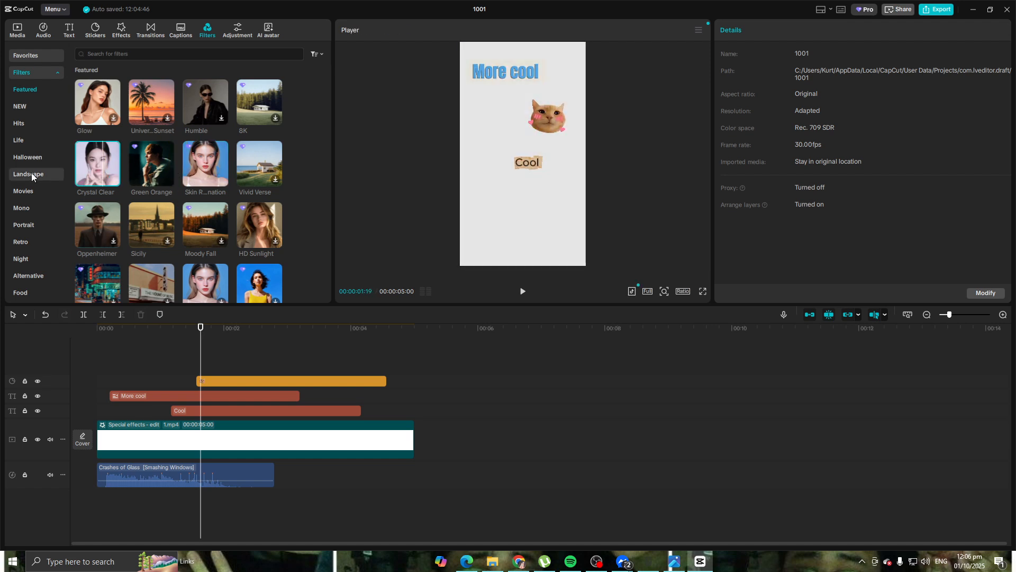
scroll(125, 144, "down", 5)
scroll(47, 151, "down", 1)
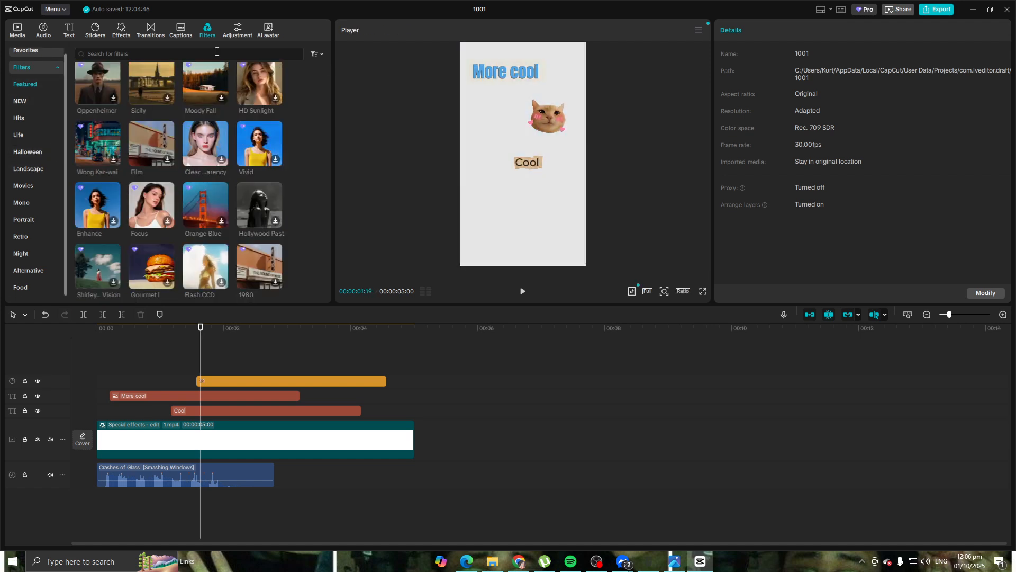
Look through the custom adjustment, brand preset and LUT options and the AI avatar tools.
left_click(242, 32)
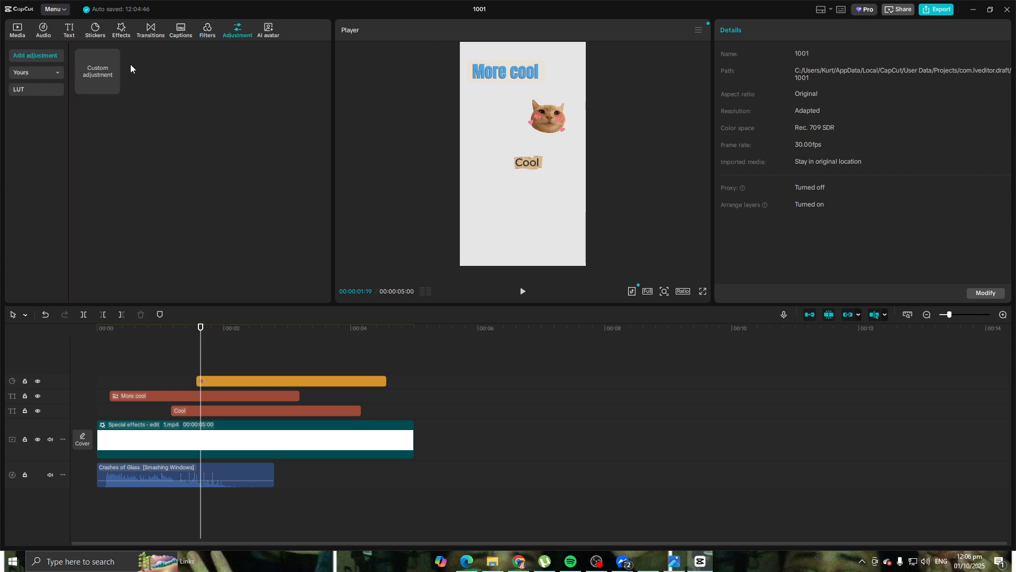
left_click(52, 70)
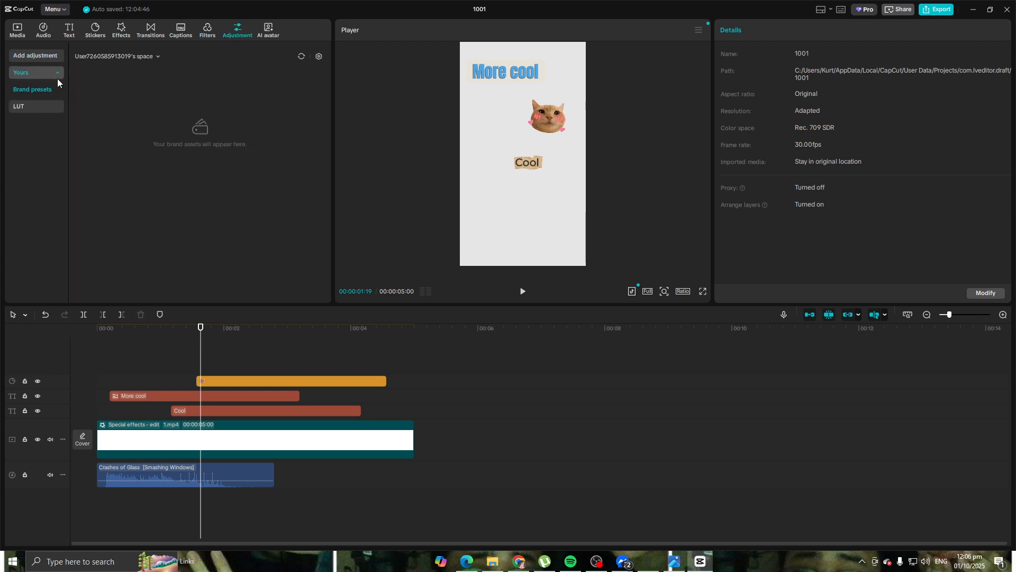
left_click(60, 107)
left_click(272, 36)
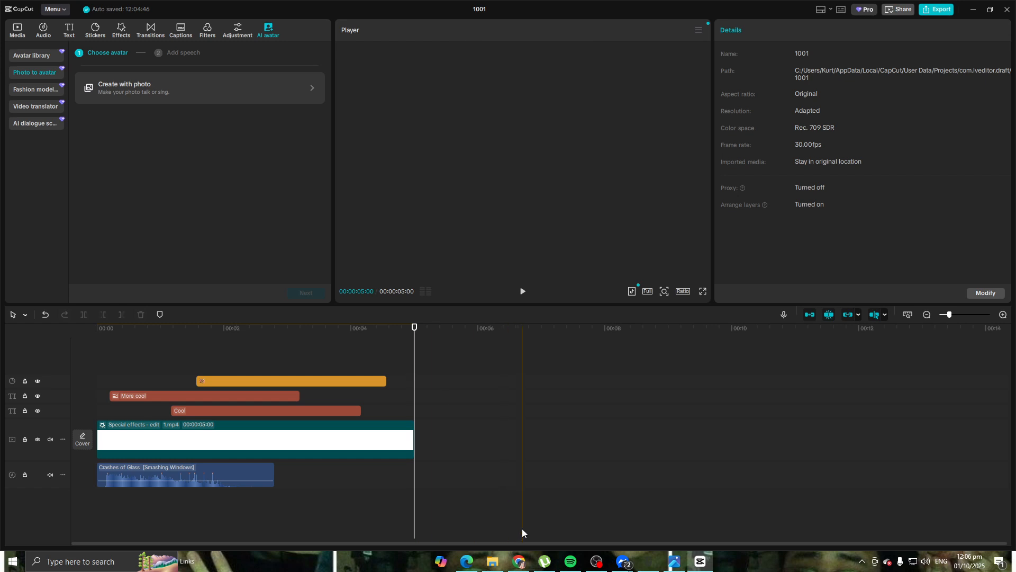
Add cat-fluff ball (1).png to a new track at the start of the timeline and trim it to 00:00:02:01.
left_click(492, 561)
left_click_drag(254, 312, 256, 391)
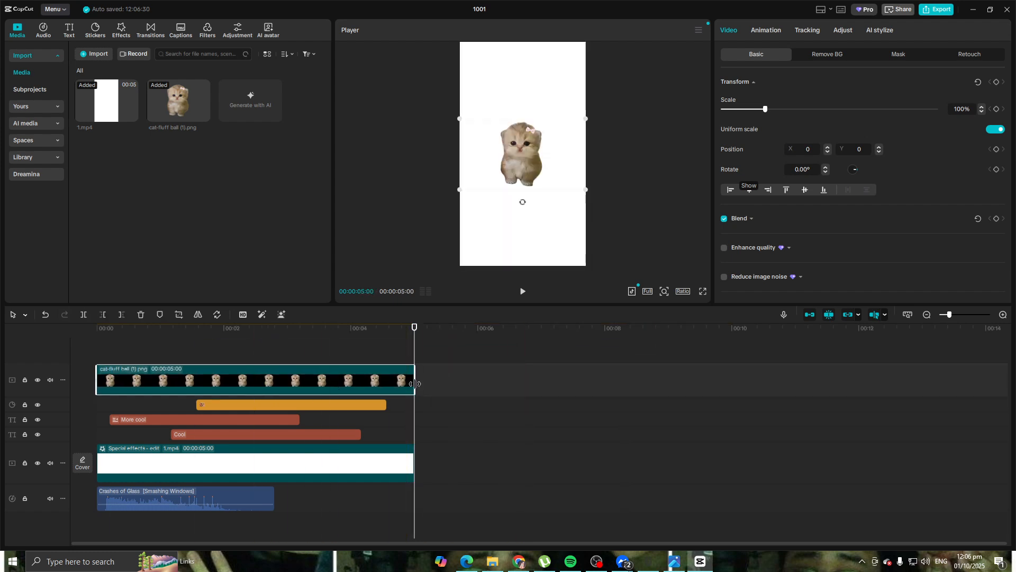
left_click_drag(414, 379, 227, 375)
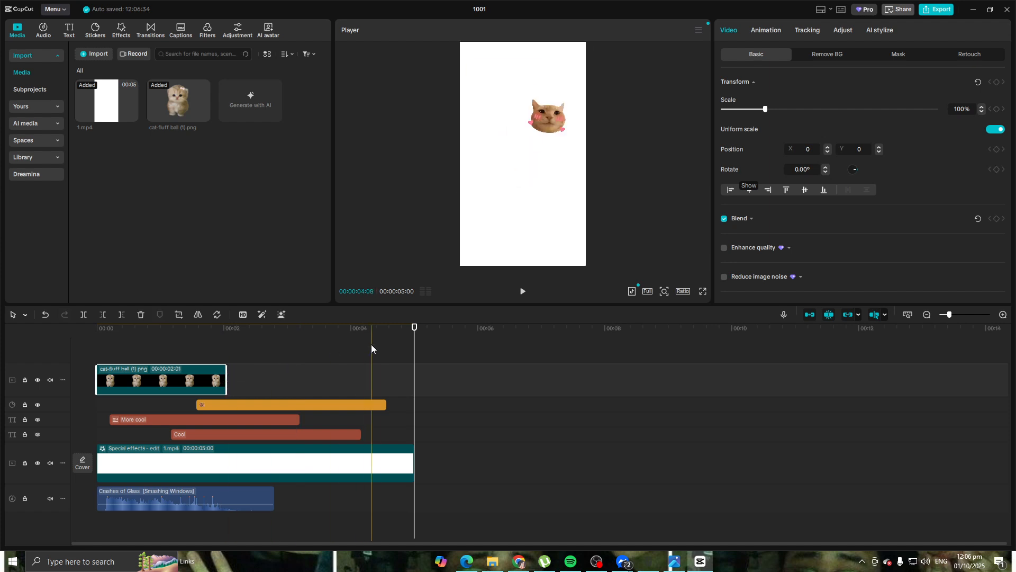
Keyframe the cat image from its start to 00:00:01:11, reaching 60% scale and position X 427, Y -1280, and preview the animation.
left_click_drag(414, 327, 85, 345)
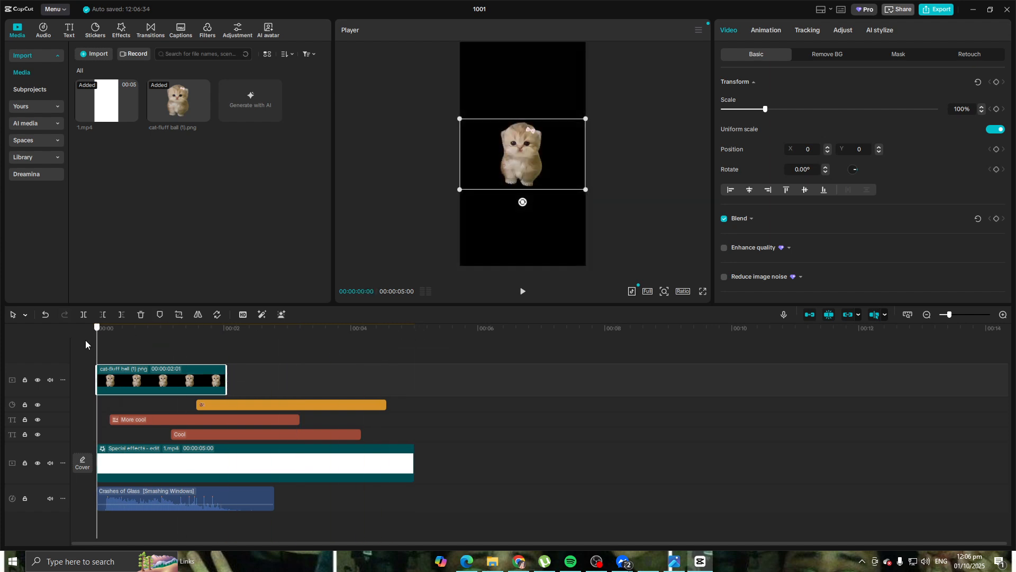
mouse_move(126, 381)
left_mouse_down()
mouse_move(174, 382)
mouse_move(128, 383)
left_mouse_up()
left_click_drag(97, 328, 179, 340)
left_click_drag(460, 120, 484, 133)
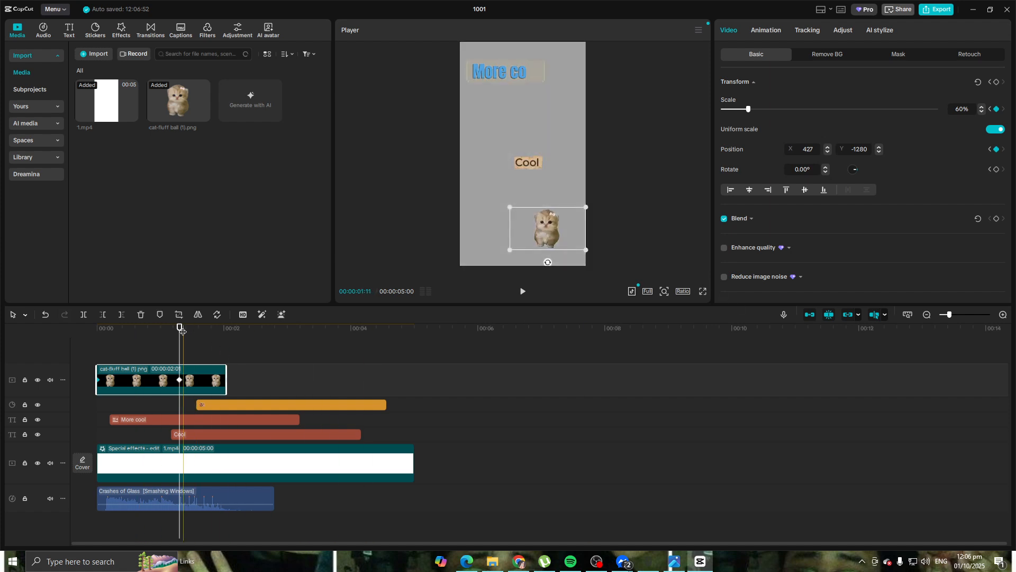
left_click_drag(179, 329, 60, 341)
left_click(523, 291)
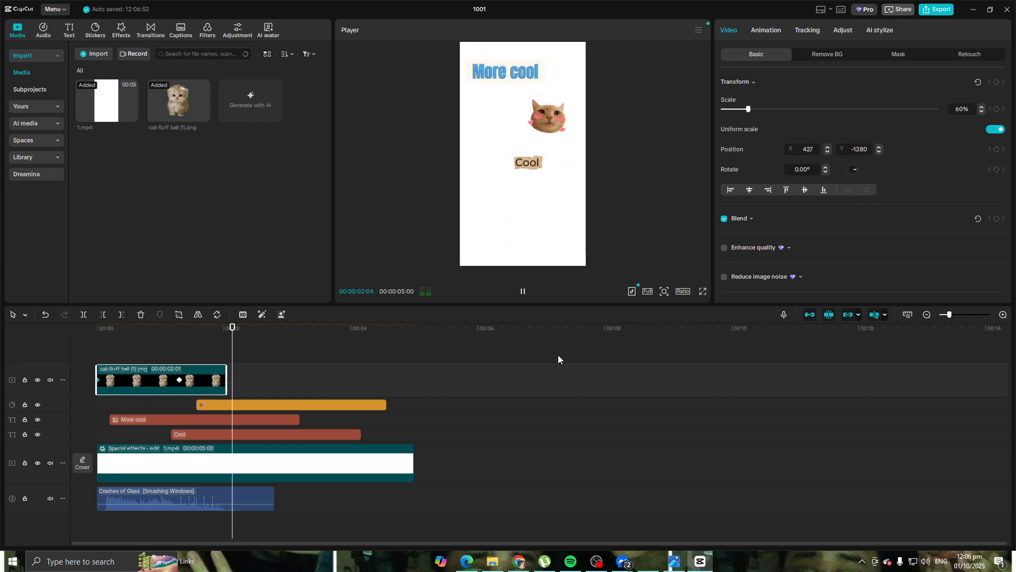
Delete the Pro cat face sticker from the timeline.
left_click(366, 405)
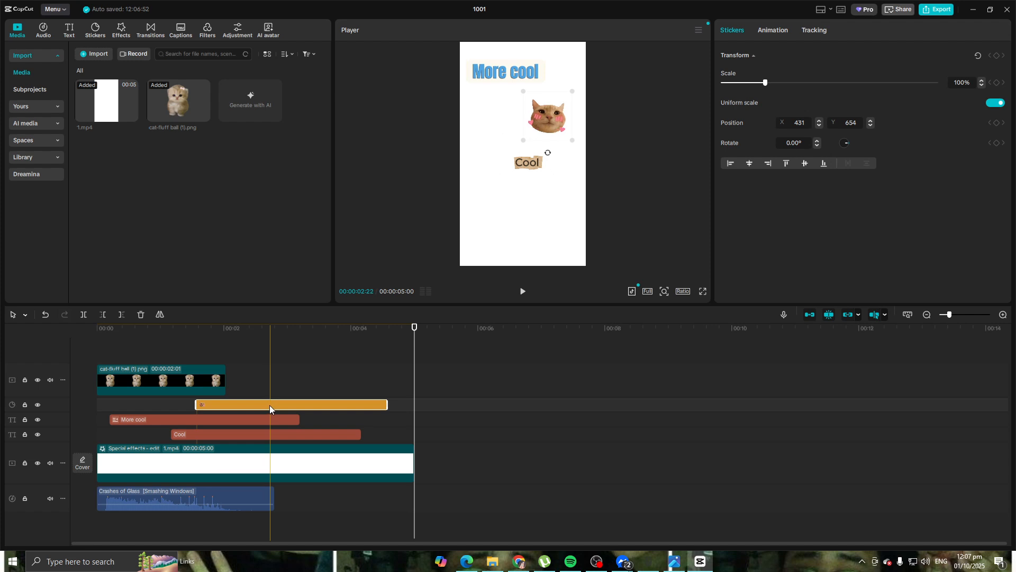
left_click(293, 409)
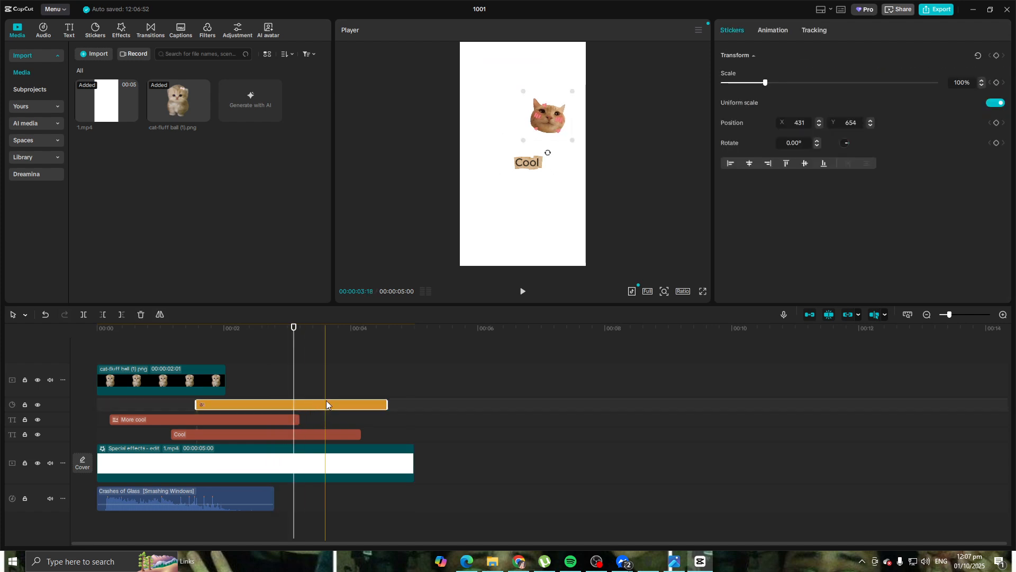
key("Delete")
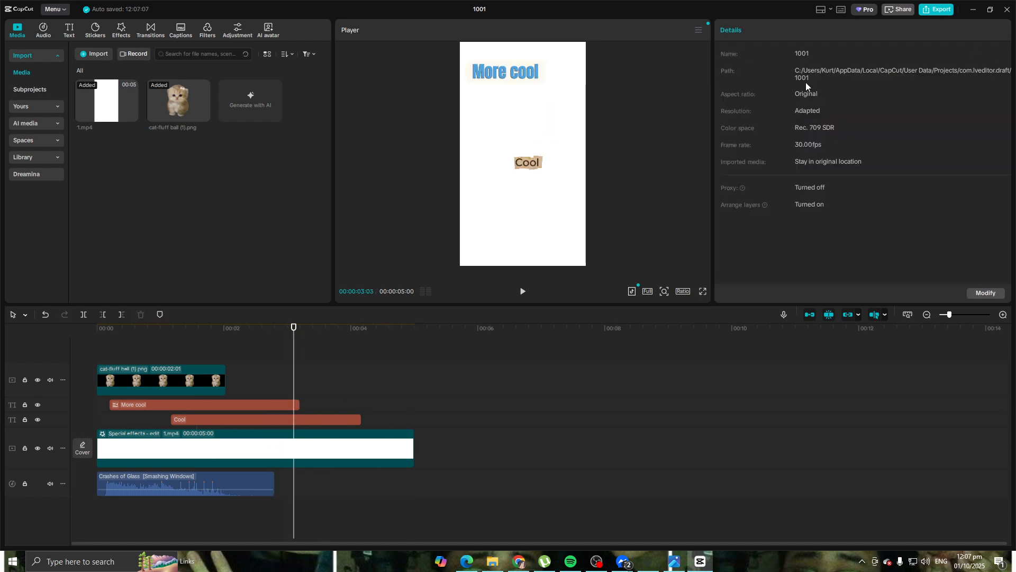
Export the 1001 video with the frame rate set to 60fps and pause the preview of the exported result.
left_click(936, 15)
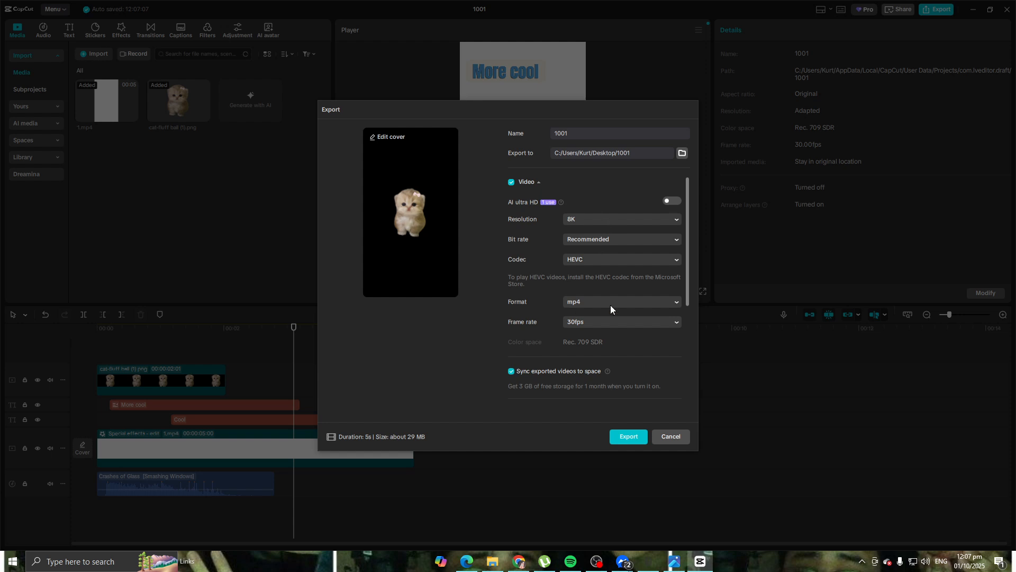
left_click(600, 327)
left_click(605, 449)
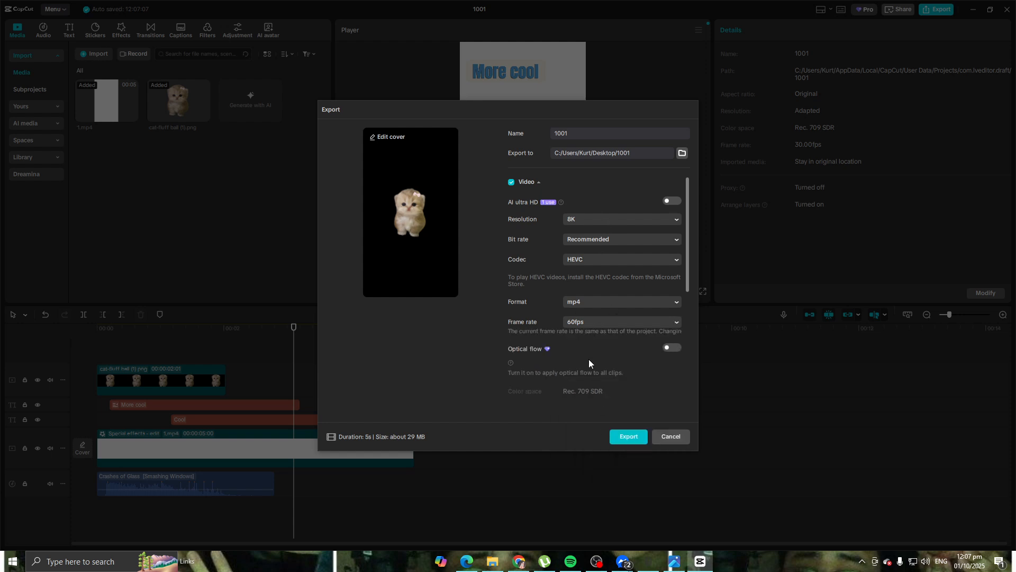
scroll(587, 346, "down", 5)
scroll(633, 314, "up", 5)
left_click(629, 436)
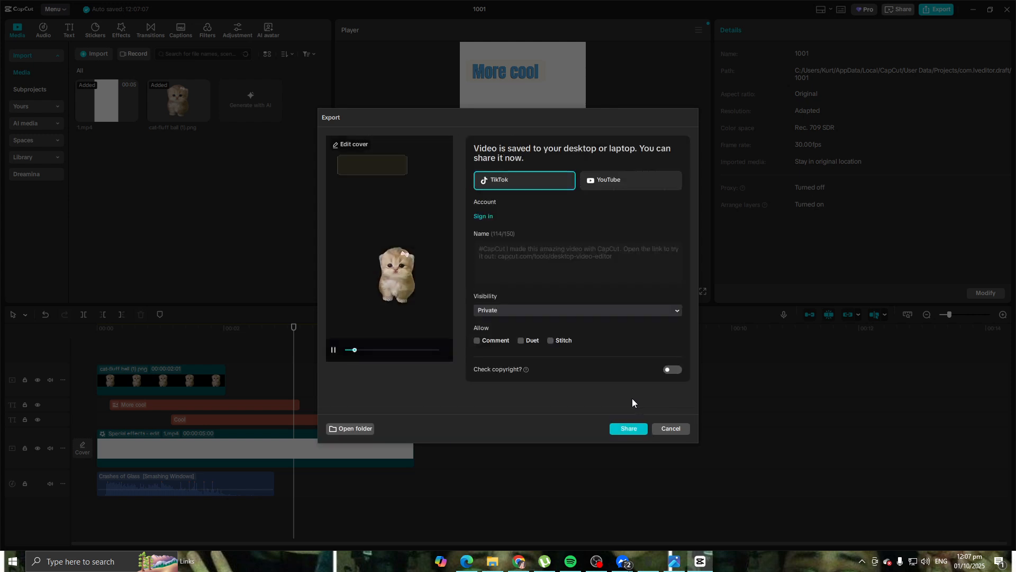
left_click(334, 351)
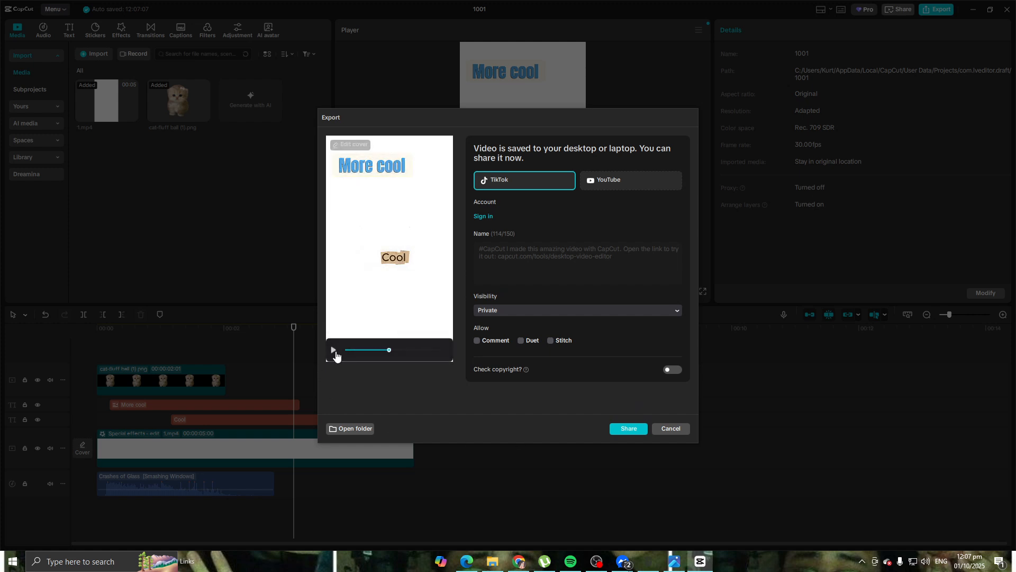